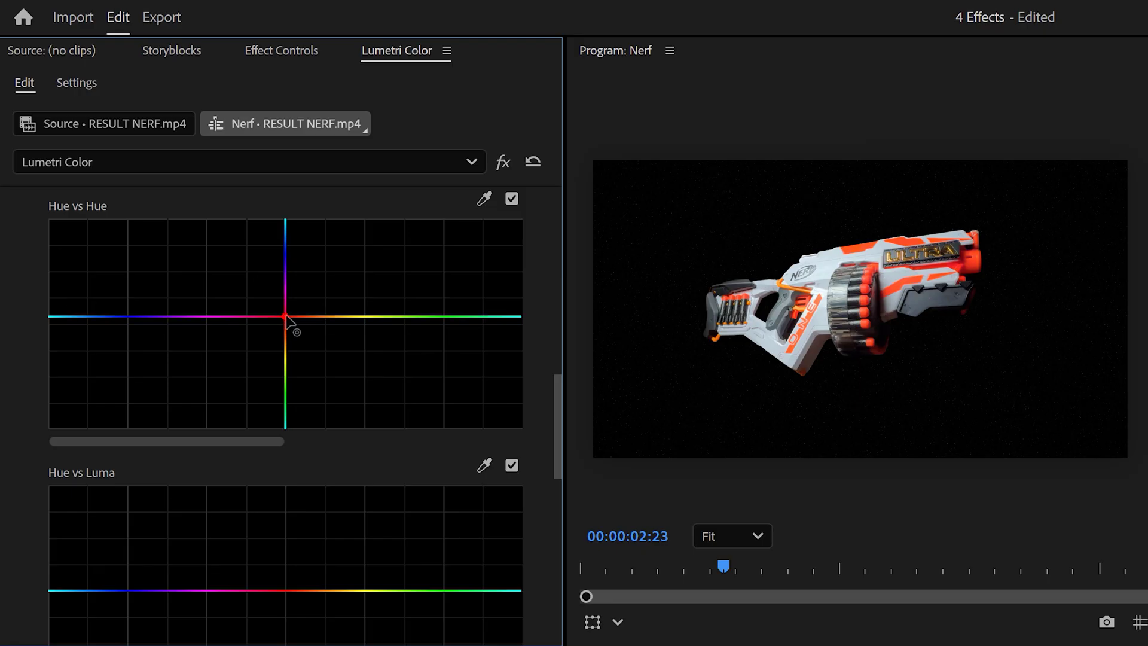
Drag a Hue vs Hue curve point to preview the blaster's orange shifting to other hues
left_click_drag(285, 317, 351, 290)
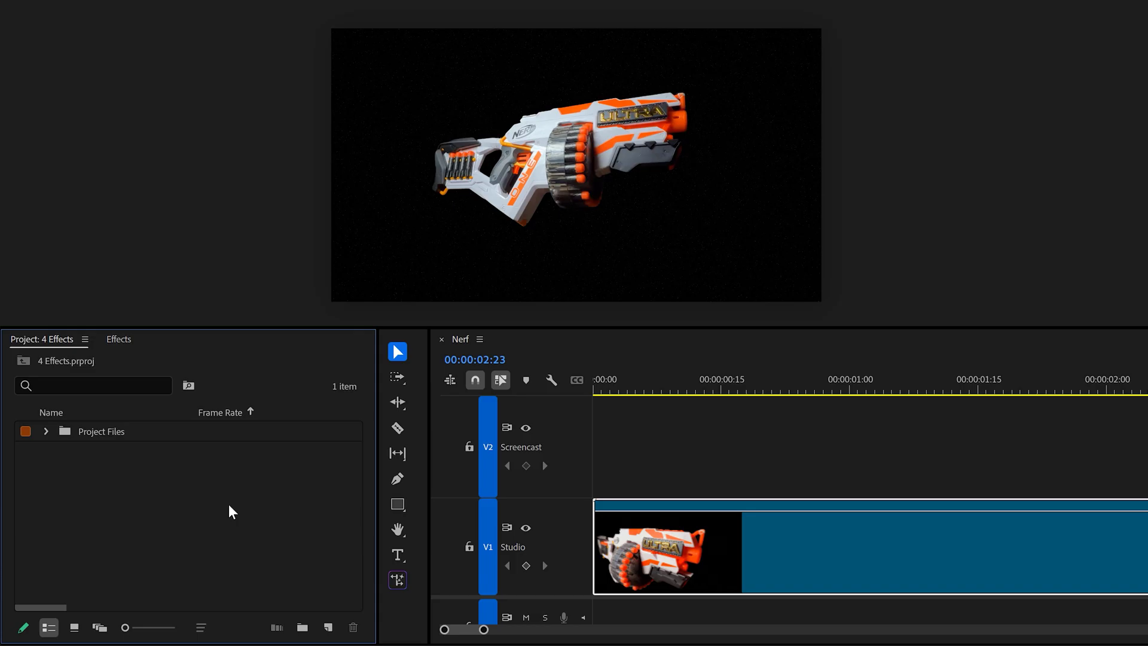
Create a new adjustment layer and place it on V2 above the Nerf clip
left_click(328, 628)
left_click(364, 512)
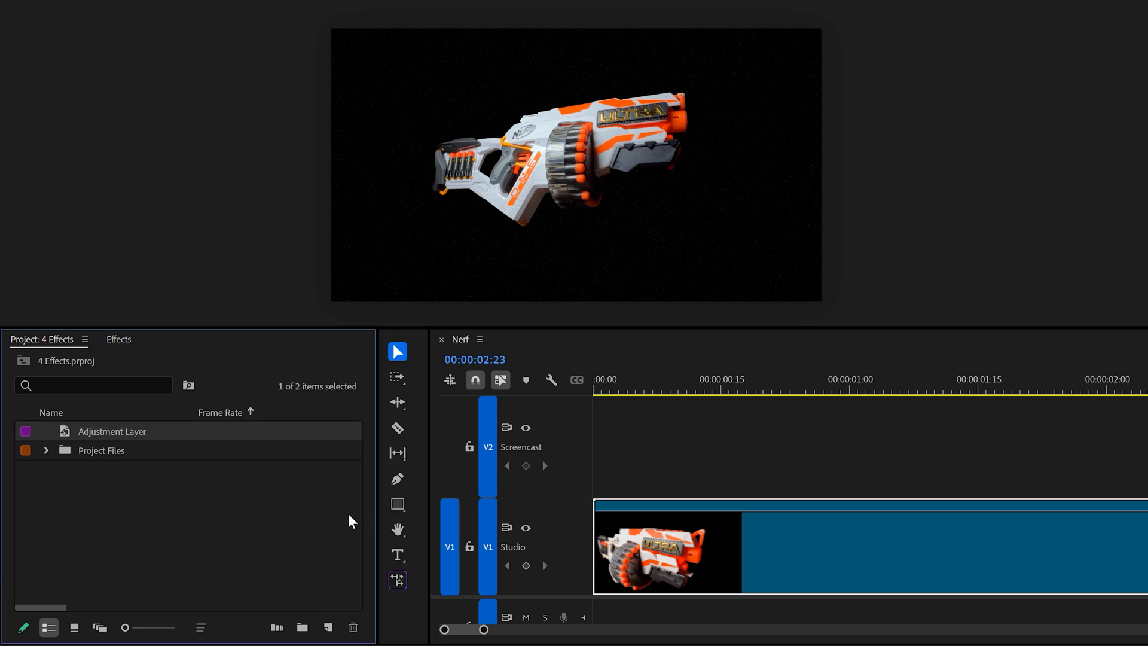
left_click_drag(113, 431, 228, 458)
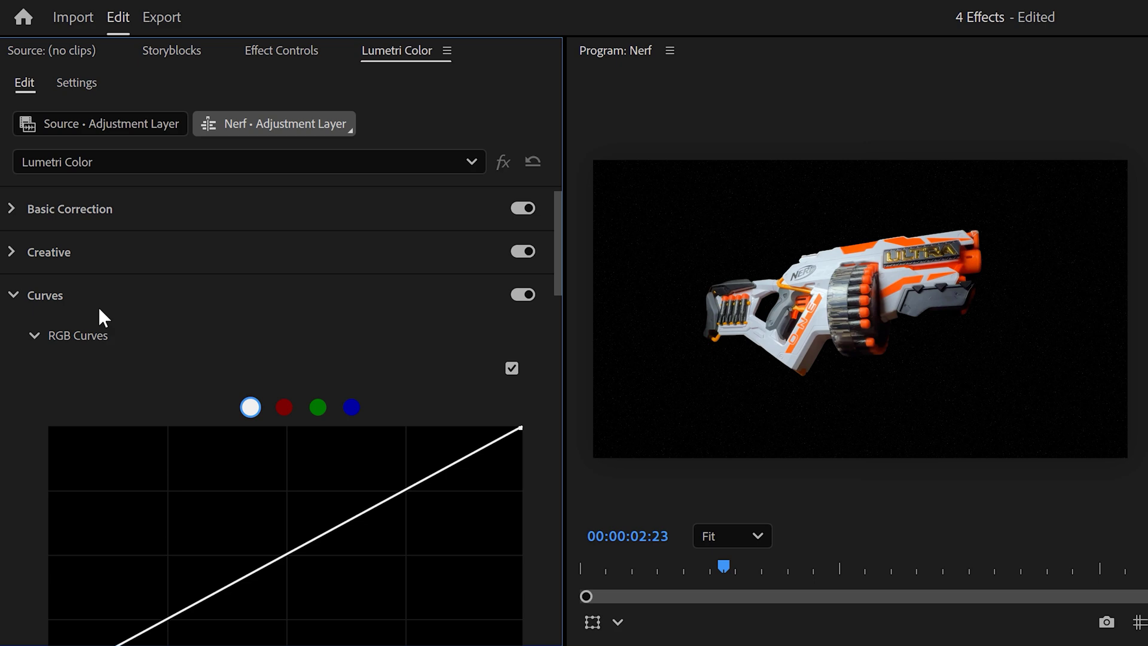
In Lumetri Hue vs Hue, sample the blaster's orange and shift it to green
left_click_drag(555, 258, 539, 421)
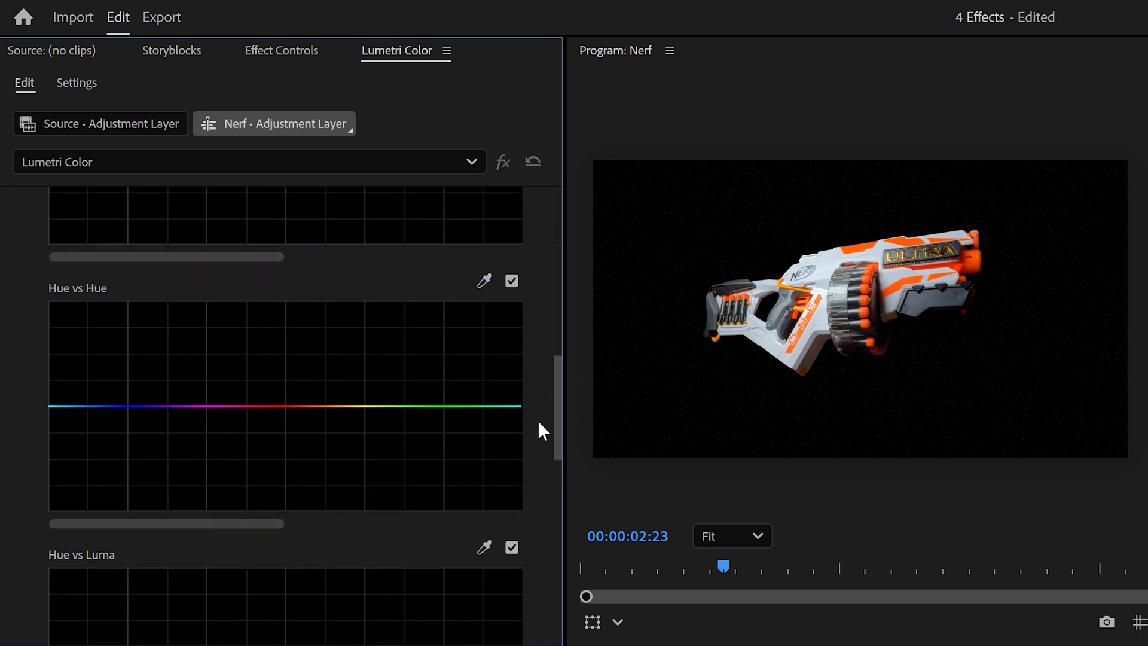
left_click(482, 281)
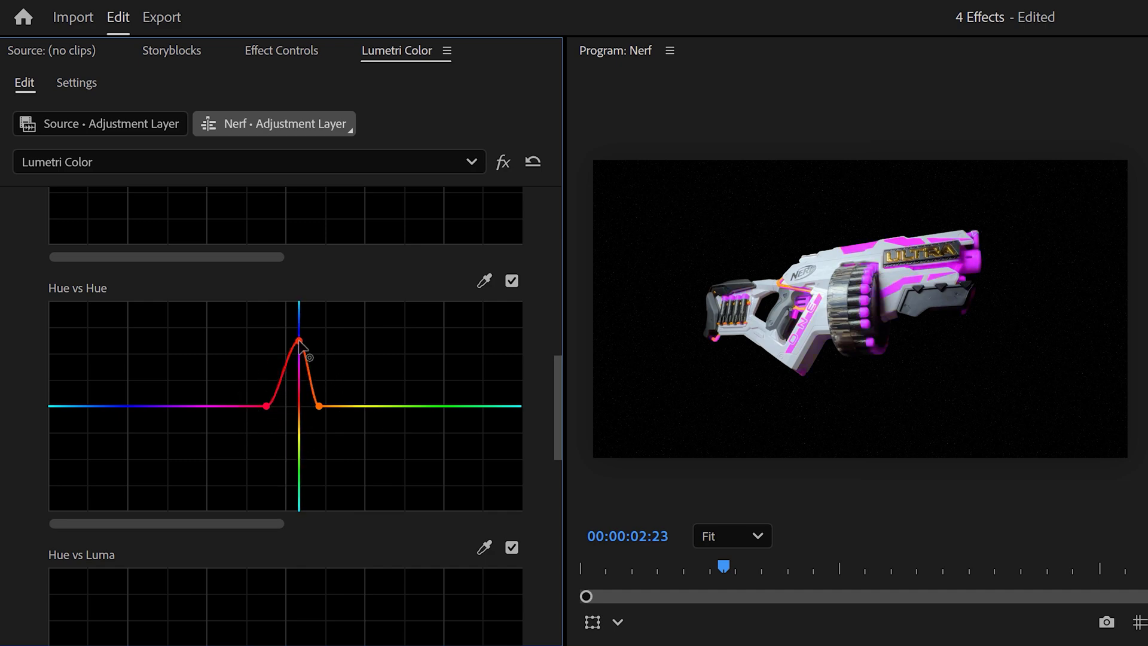
left_click_drag(299, 342, 288, 438)
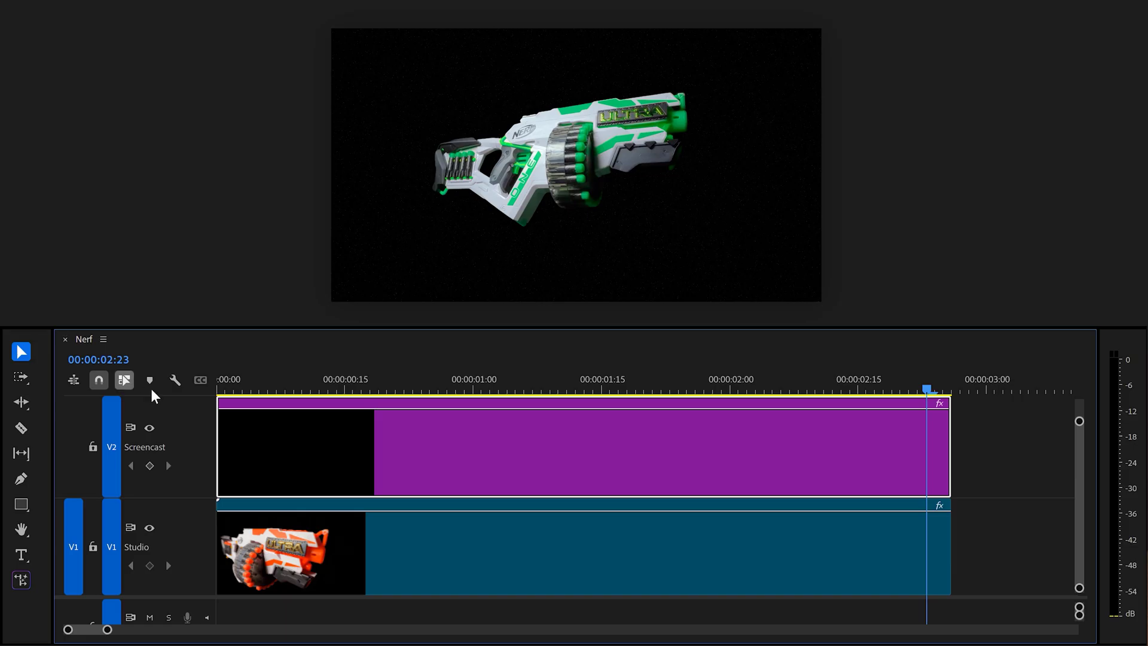
Add opacity keyframes to the adjustment layer, lower the middle one, and preview the fade
left_click(249, 409, "ctrl")
left_click_drag(564, 410, 564, 486)
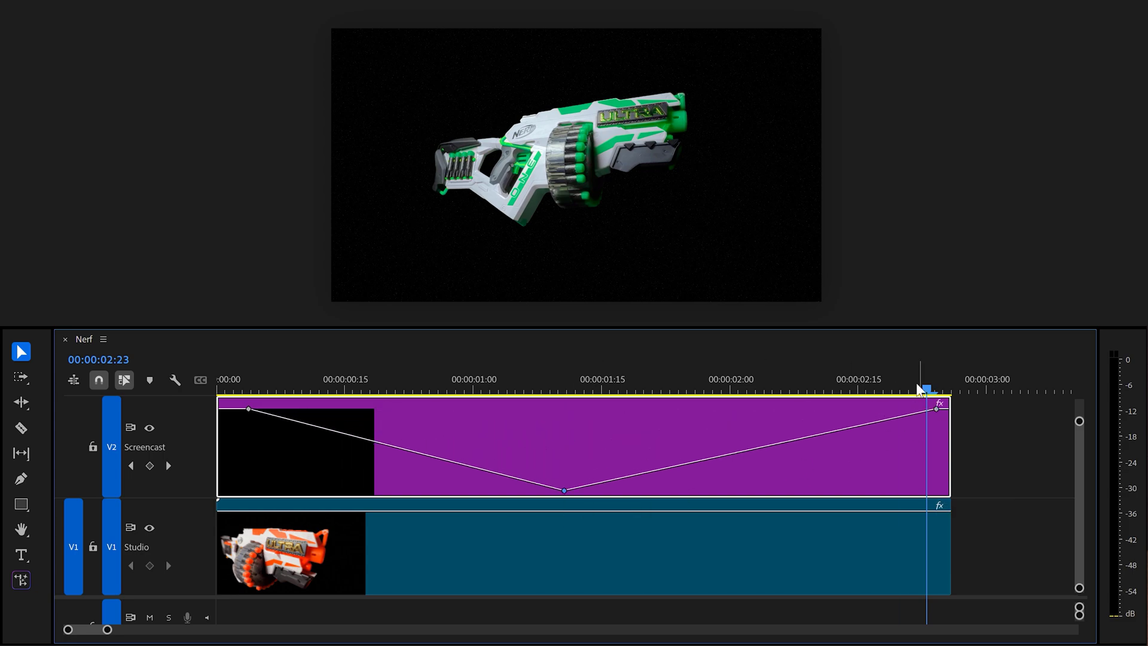
left_click_drag(919, 389, 266, 378)
key("space")
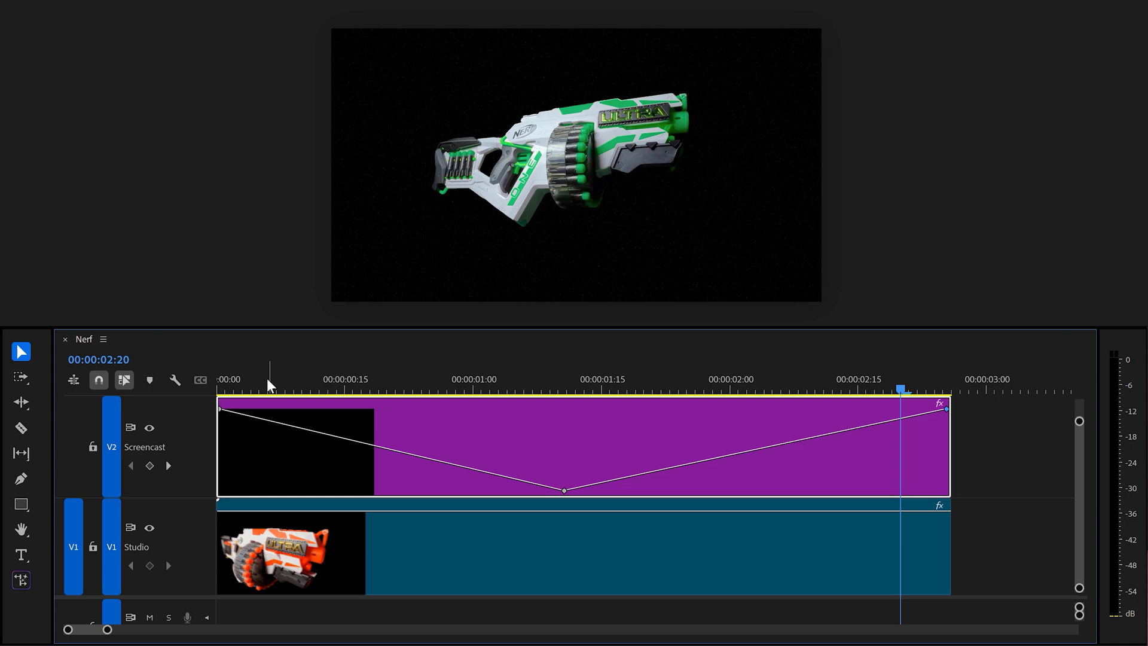
Split the adjustment layer at 00:00:01:10 and go to 00:00:02:18 in the right half
left_click_drag(572, 387, 562, 391)
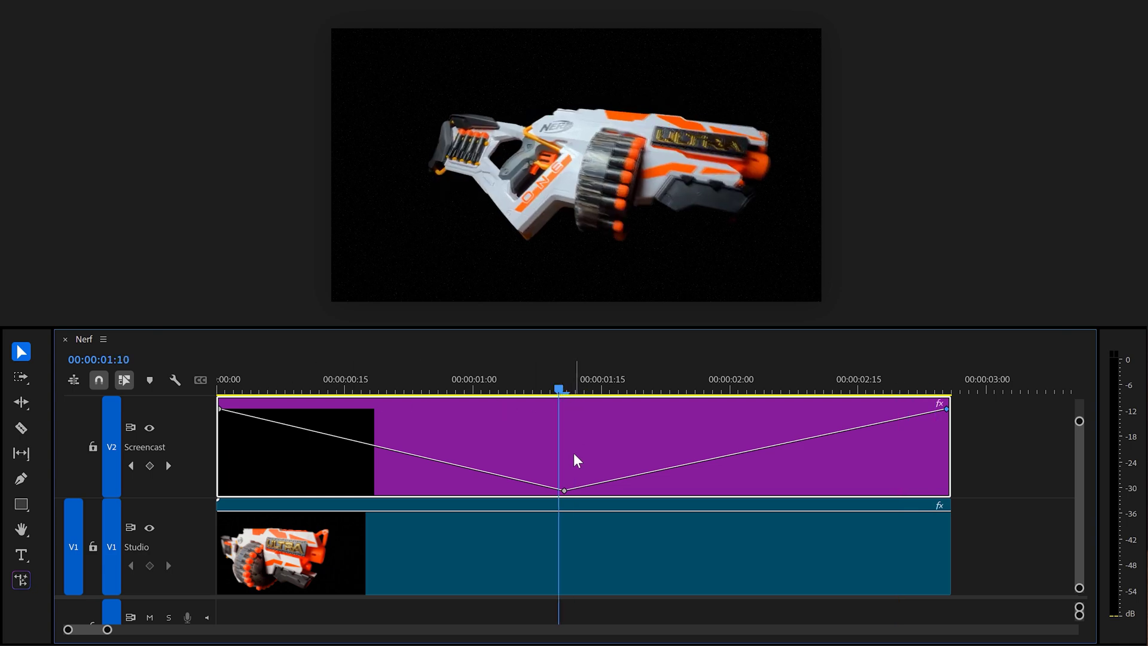
key("ctrl+k")
left_click(684, 426)
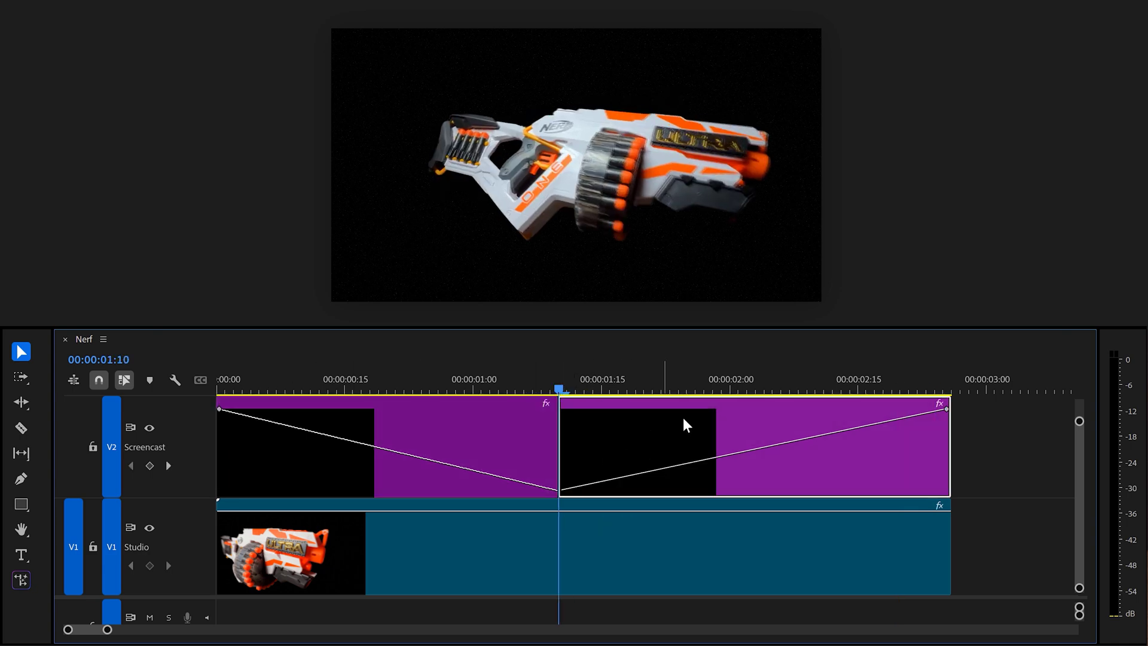
left_click_drag(721, 388, 909, 389)
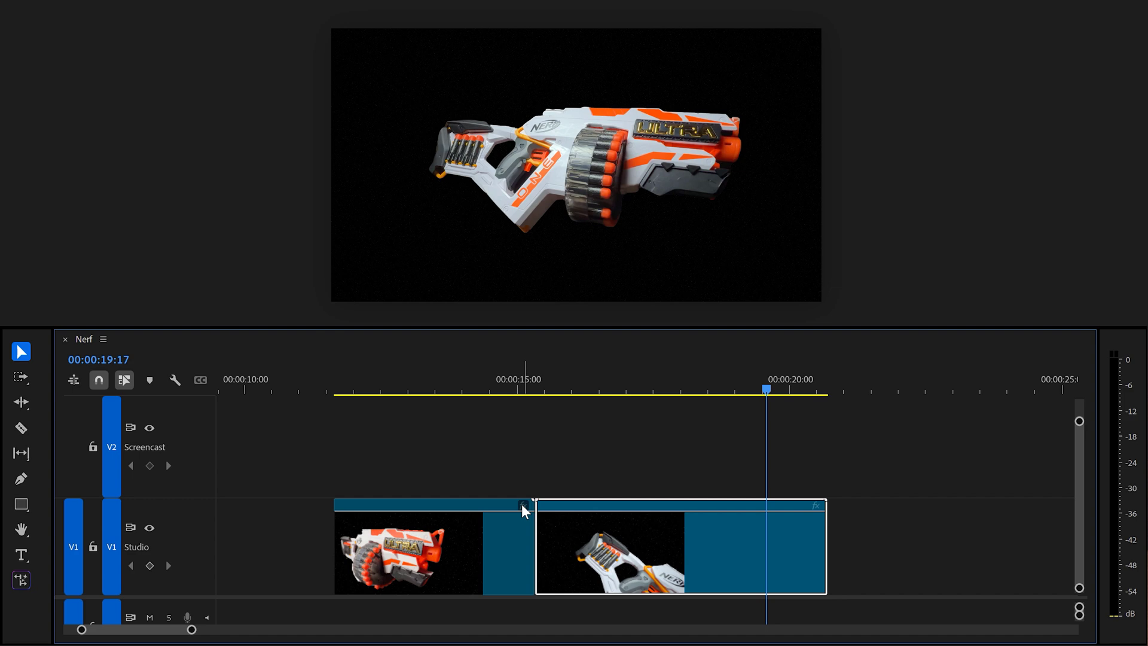
Show Time Remapping > Speed on the bands of both blaster clips
left_click(522, 506)
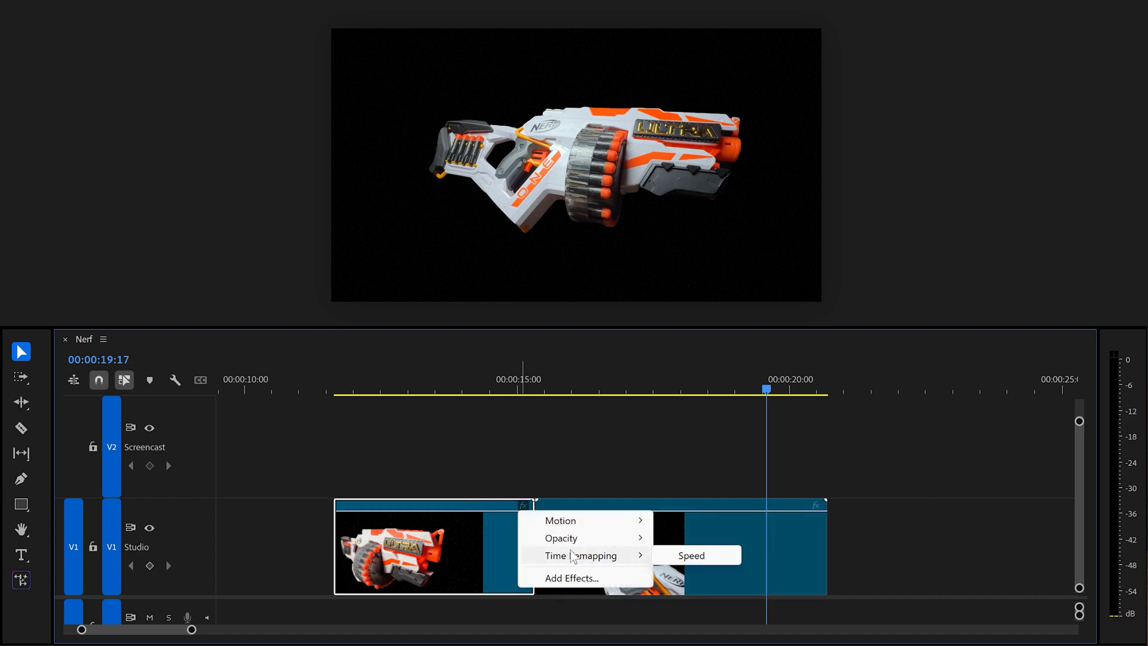
left_click(662, 561)
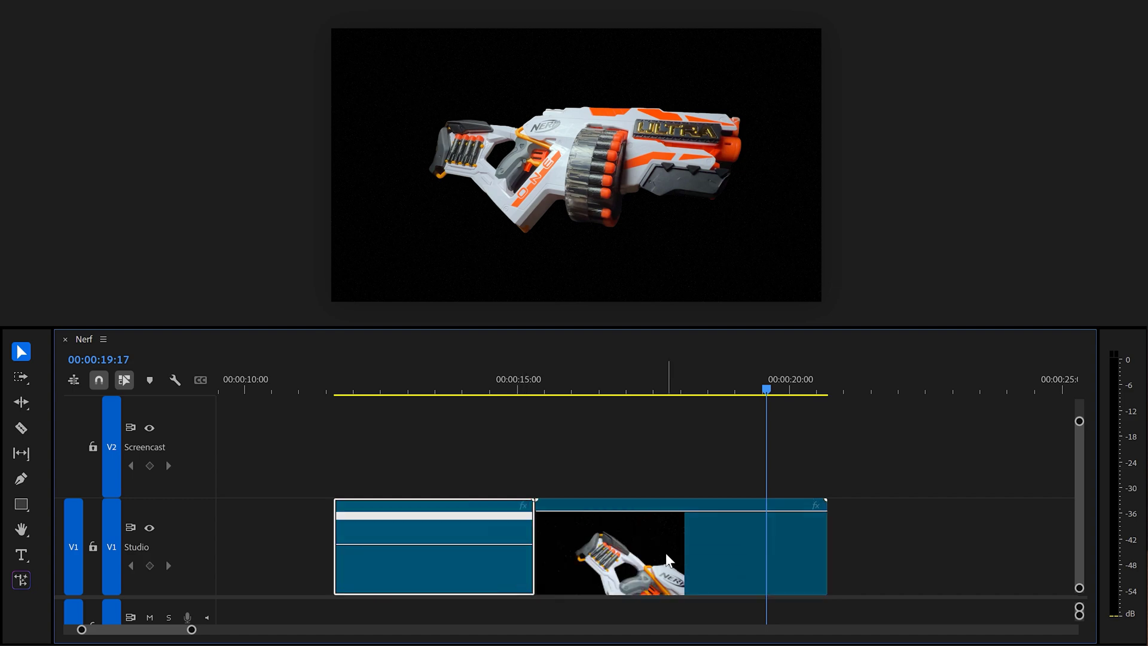
left_click(816, 506)
left_click(981, 556)
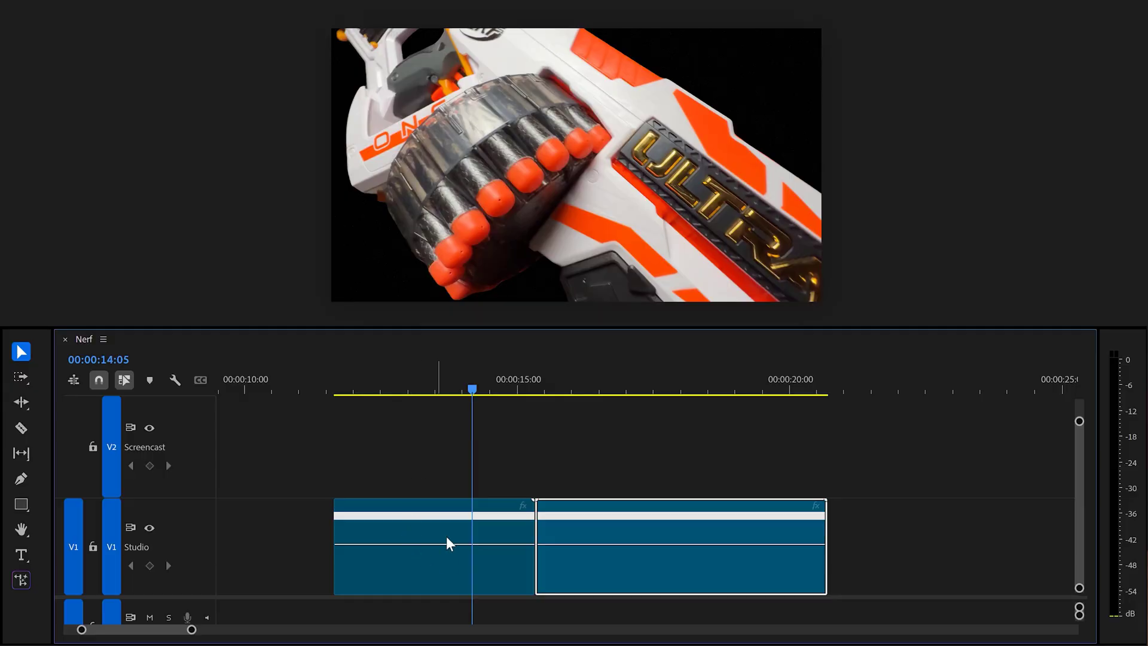
Trim the first clip's end, play from around 11:25, then extend it to close the gap
left_click_drag(428, 544, 441, 595)
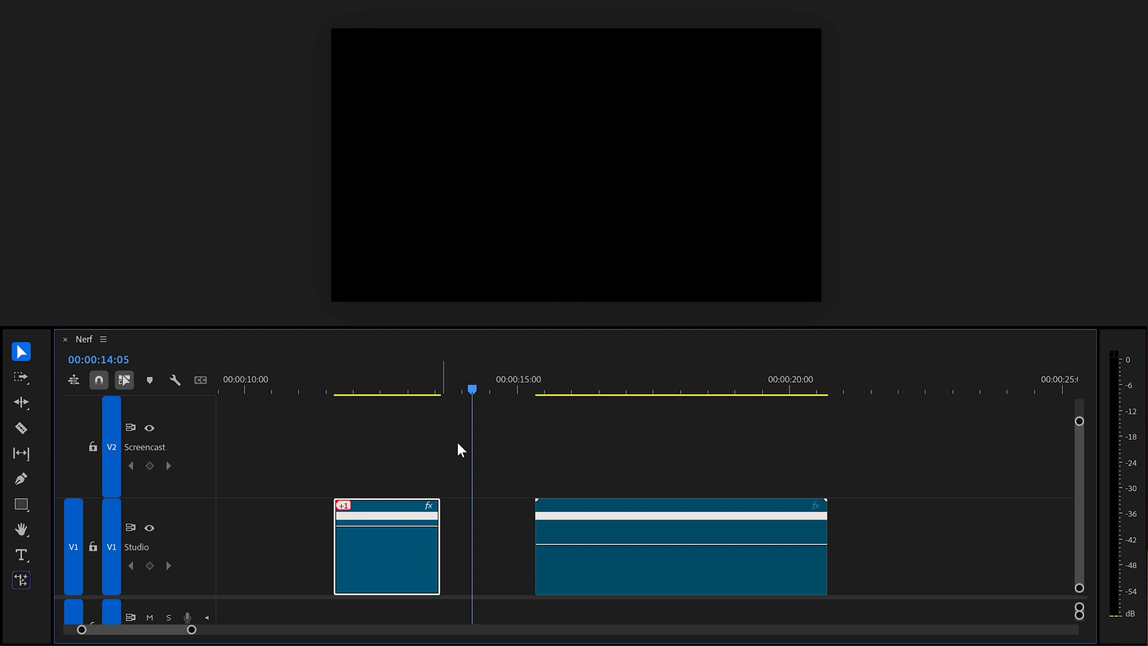
left_click(405, 393)
left_click_drag(401, 398, 347, 401)
key("space")
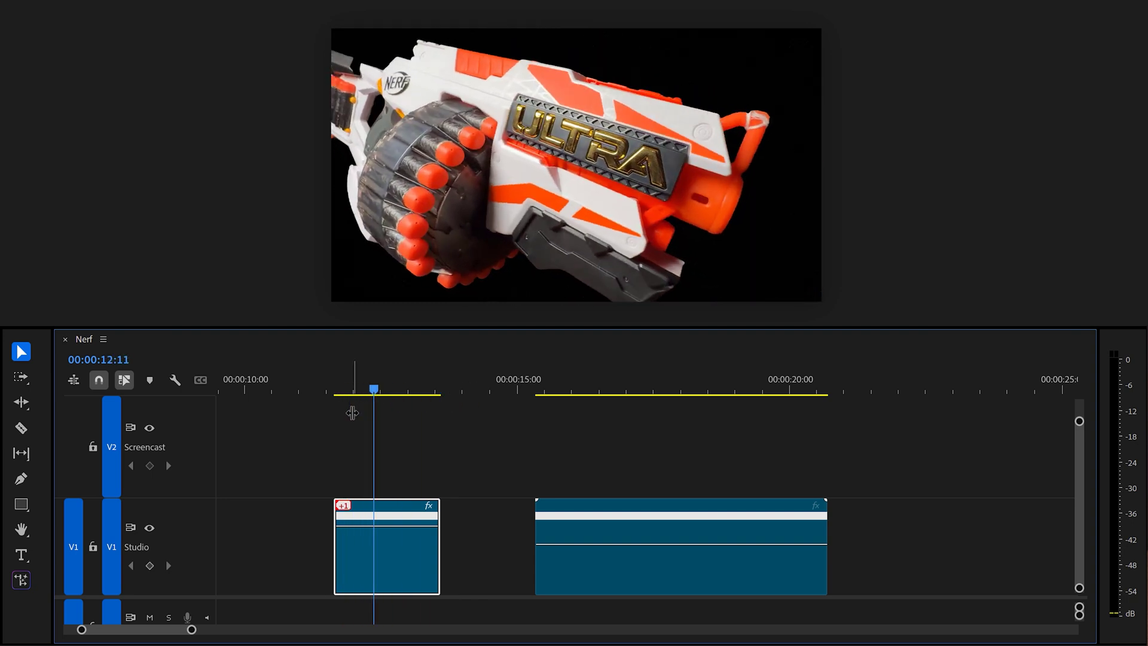
left_click_drag(440, 595, 532, 592)
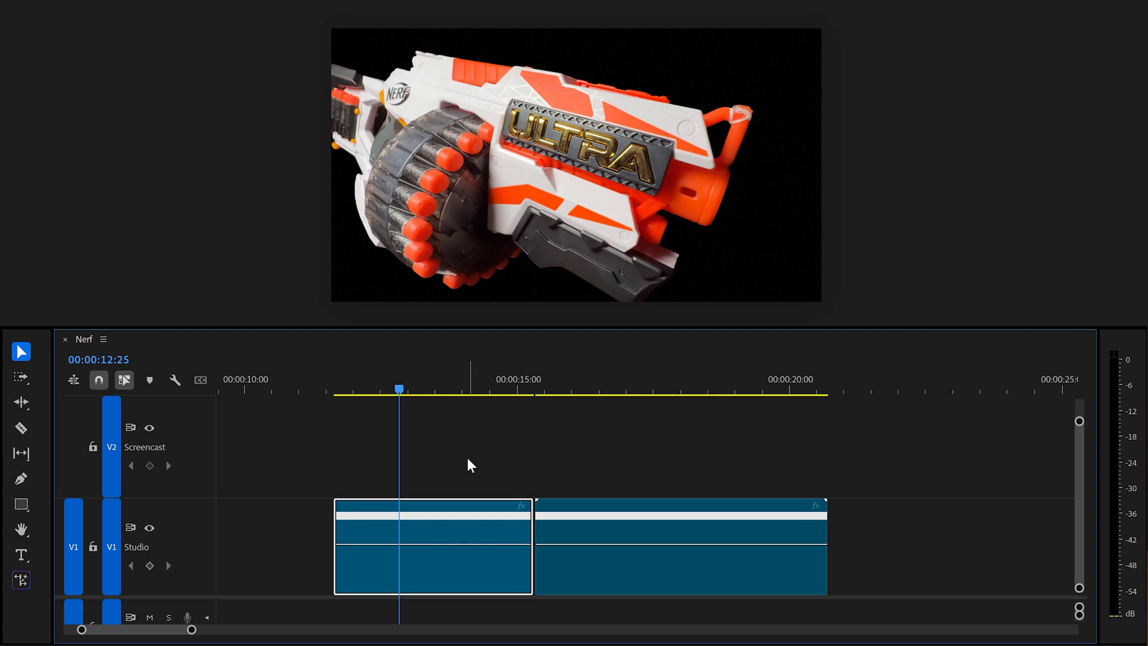
Add a speed keyframe, raise the speed before it, and split it into a smooth ramp
left_click(400, 515, "ctrl")
mouse_move(403, 395)
left_mouse_down()
mouse_move(437, 392)
mouse_move(351, 395)
mouse_move(503, 401)
mouse_move(386, 400)
left_mouse_up()
left_click_drag(354, 547, 368, 468)
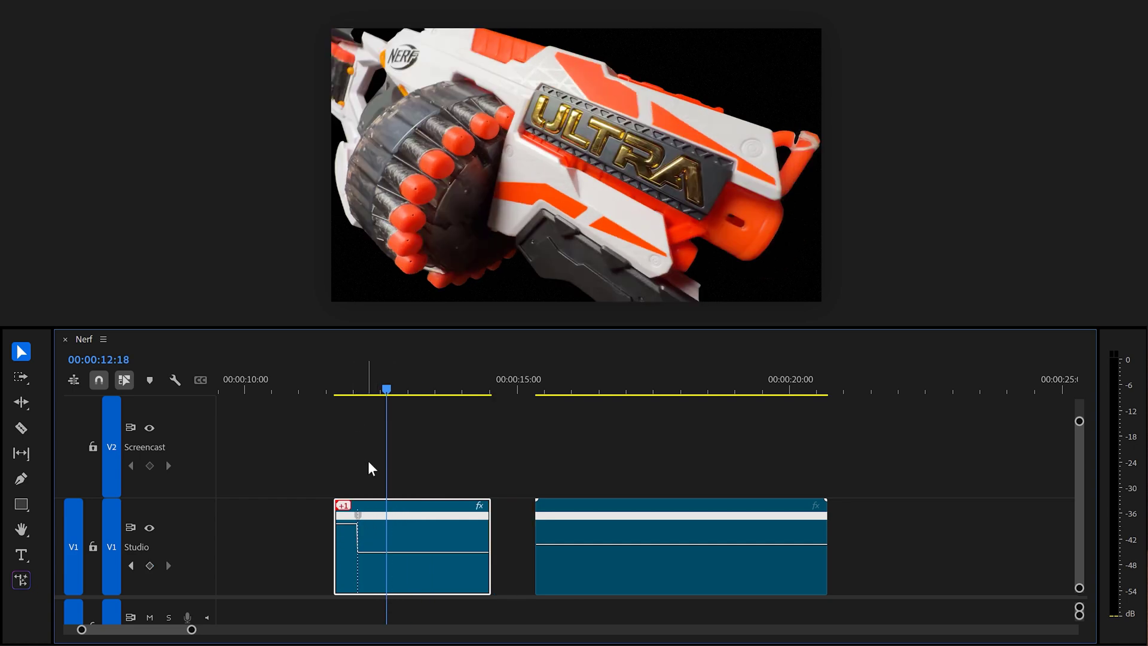
left_click_drag(362, 517, 426, 521)
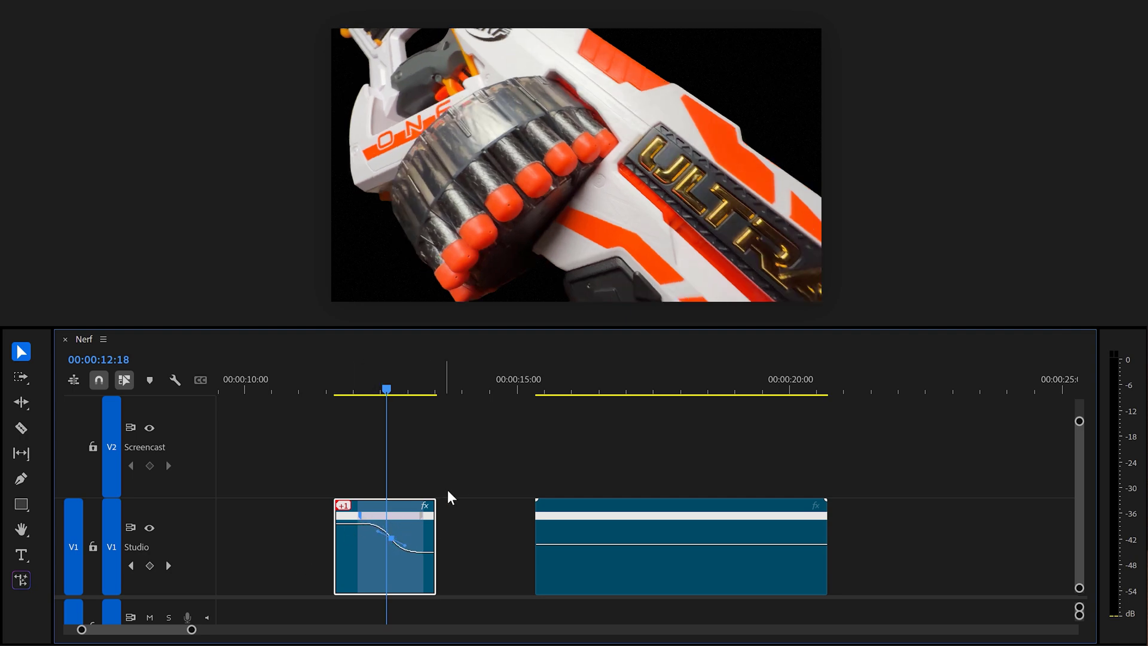
Move the last clip later, duplicate the ramped clip after it, open Speed/Duration, and scrub the result
left_click_drag(585, 575, 644, 576)
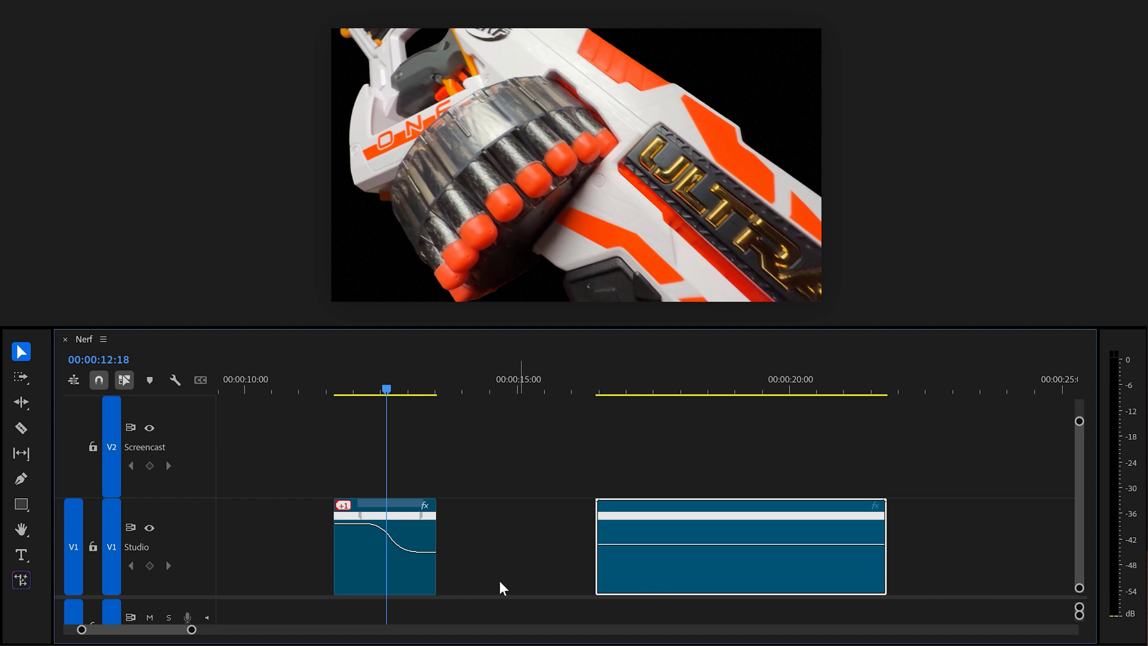
left_click_drag(406, 568, 512, 568)
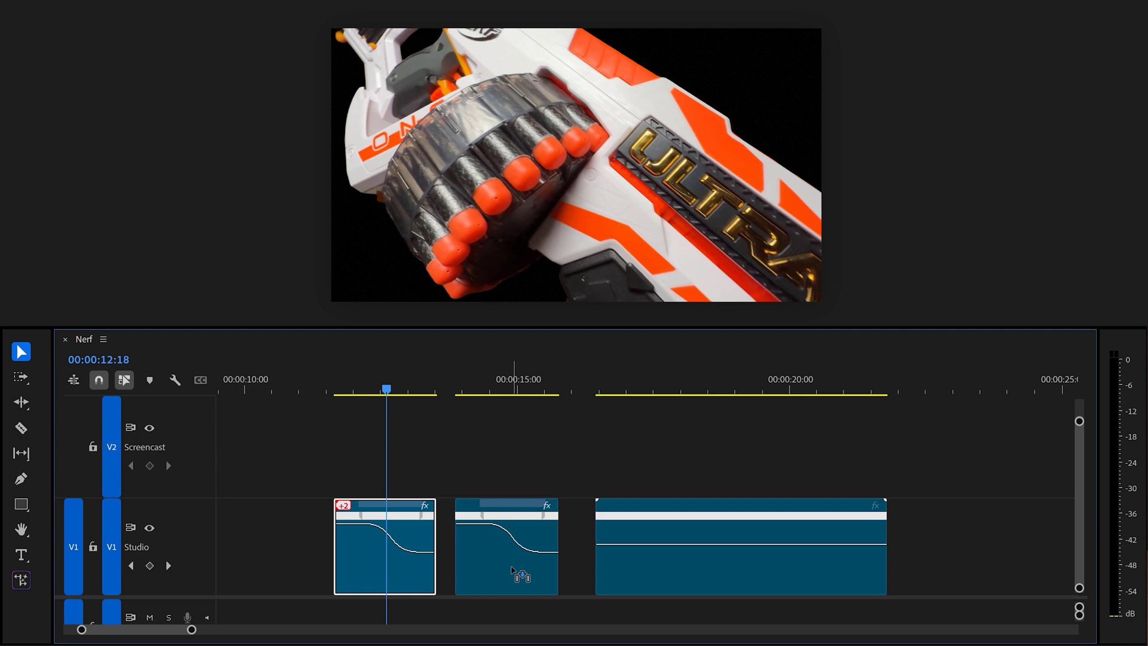
right_click(513, 574)
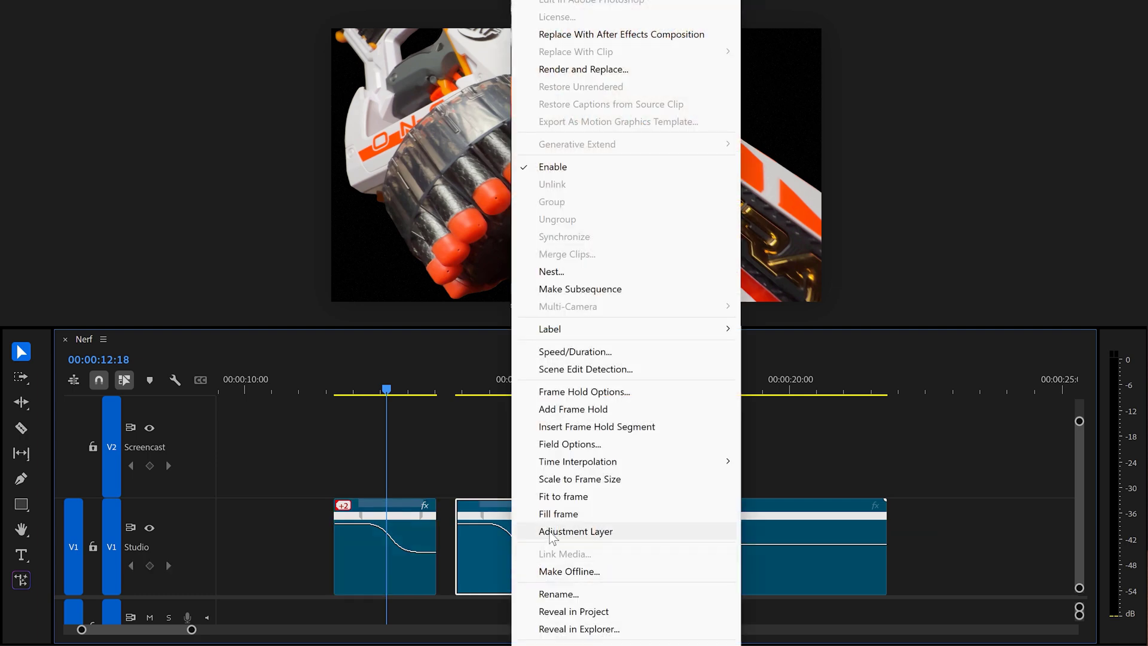
left_click(575, 351)
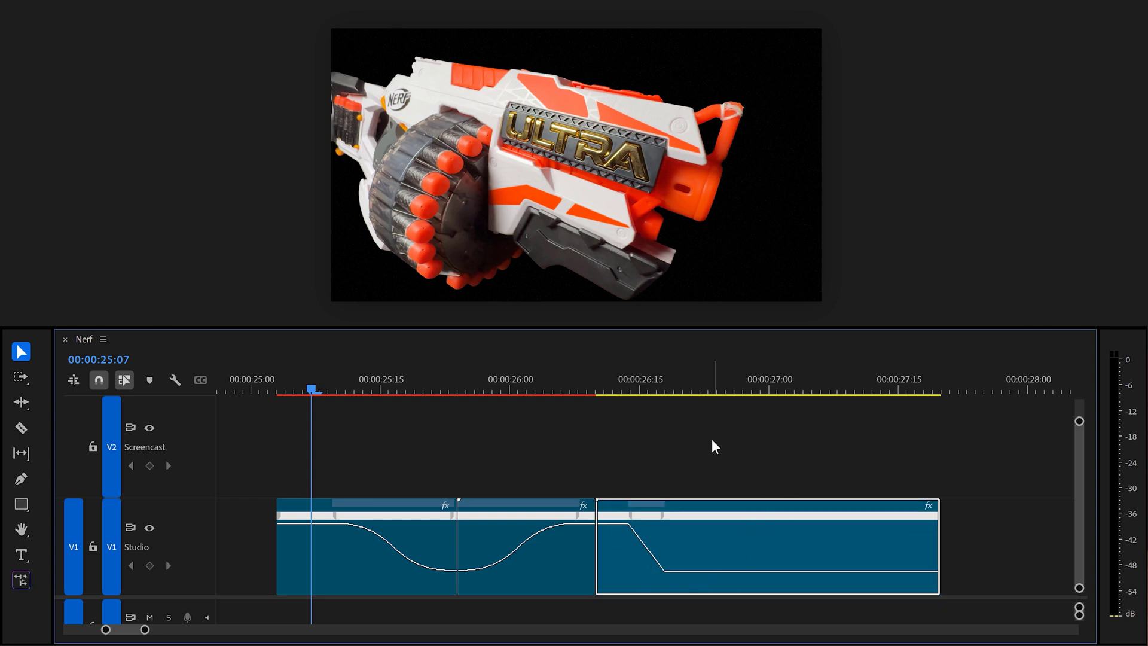
left_click_drag(323, 393, 726, 394)
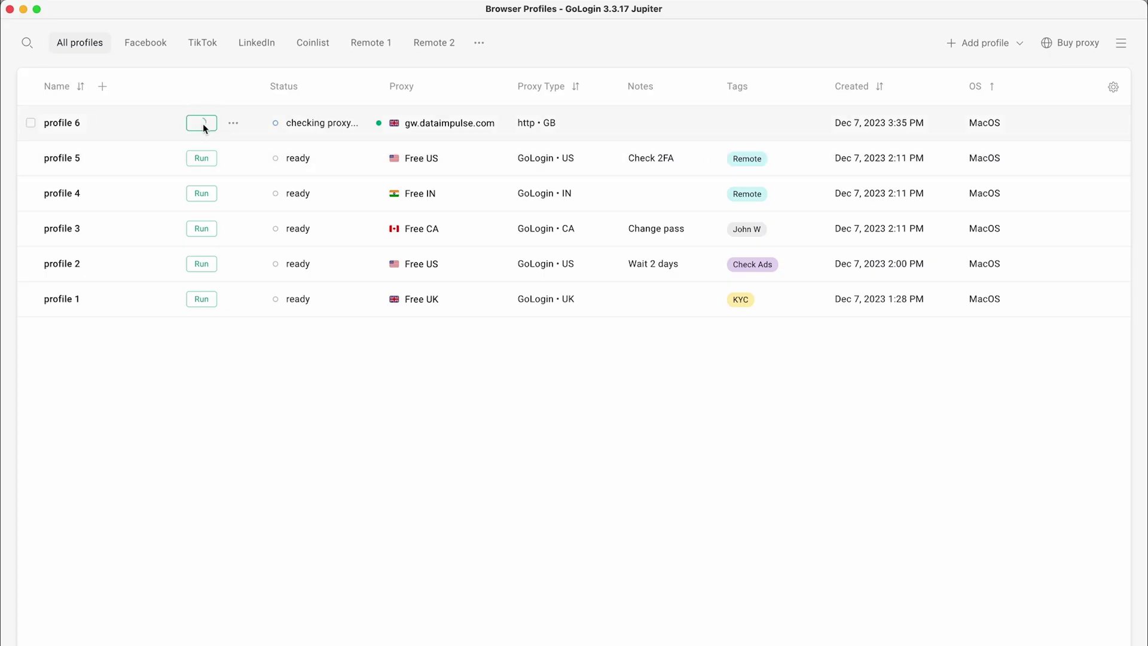
Open Facebook from the bookmark in profile 6's browser
left_click(301, 78)
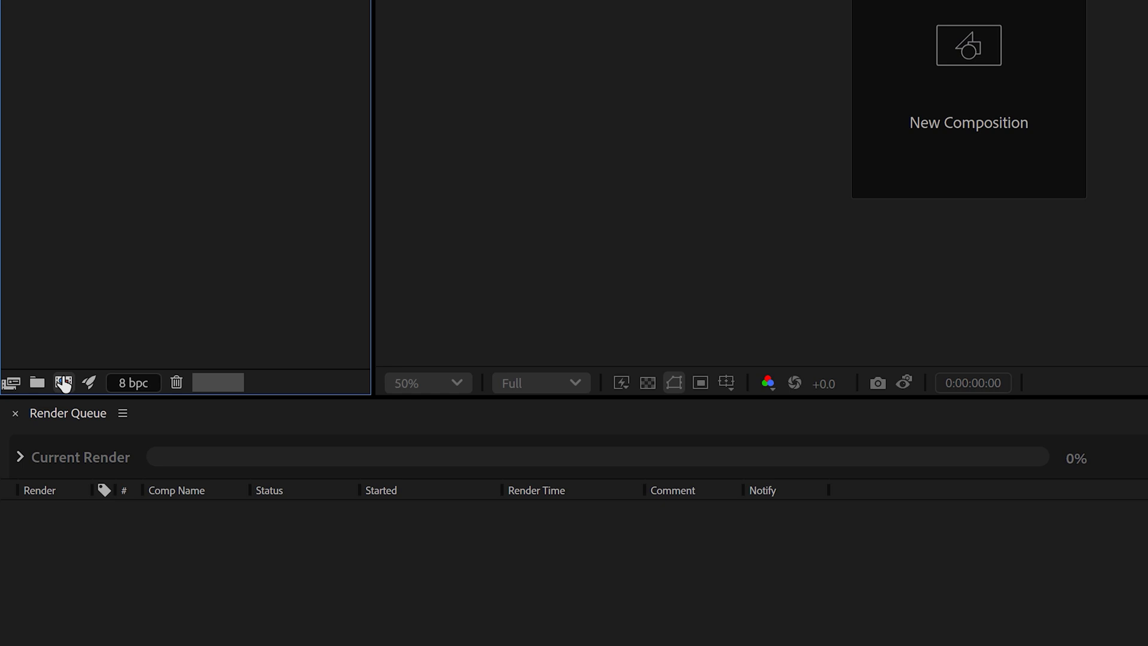
Create a composition named Tracking at 3840×2160, 30 fps, lasting ten seconds
left_click(64, 382)
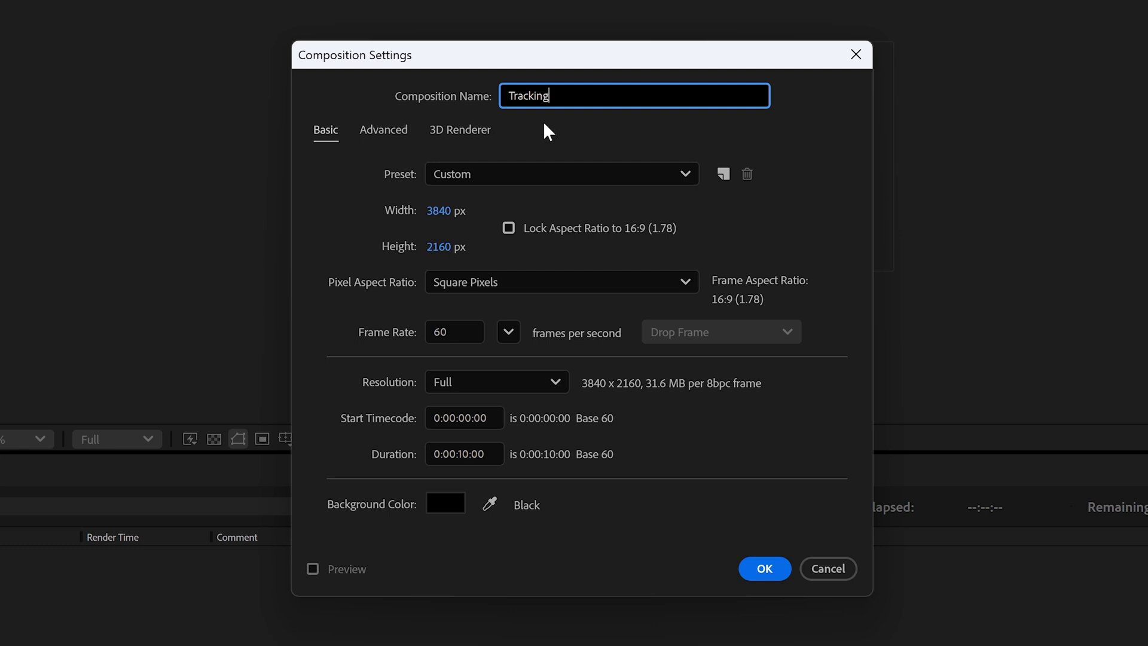
left_click(458, 330)
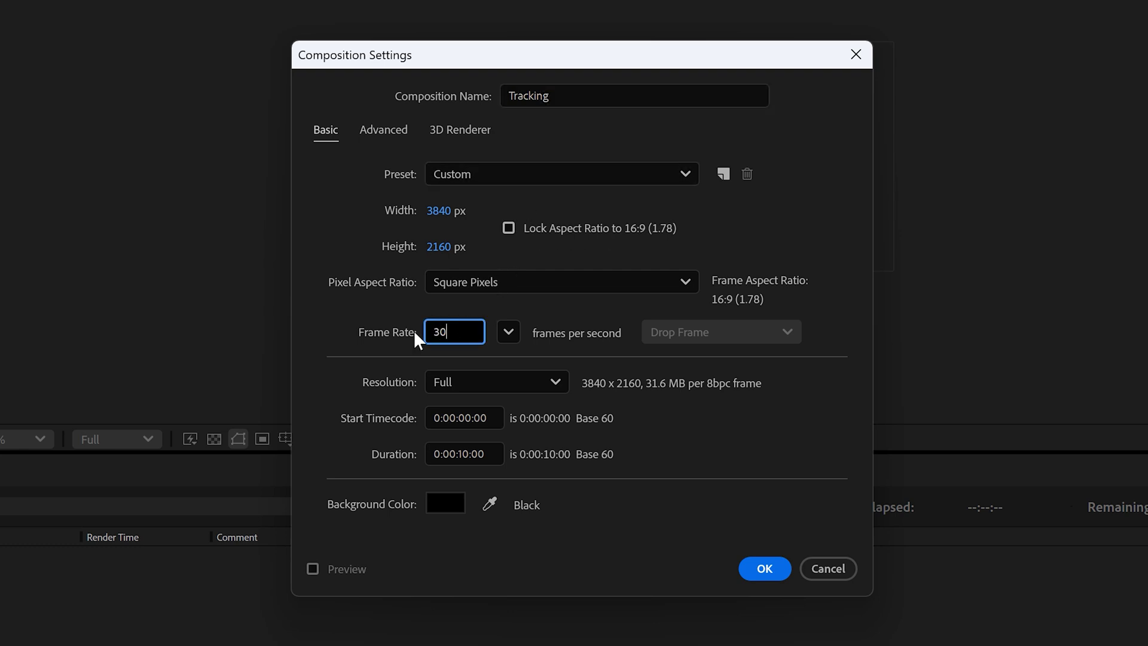
left_click(759, 569)
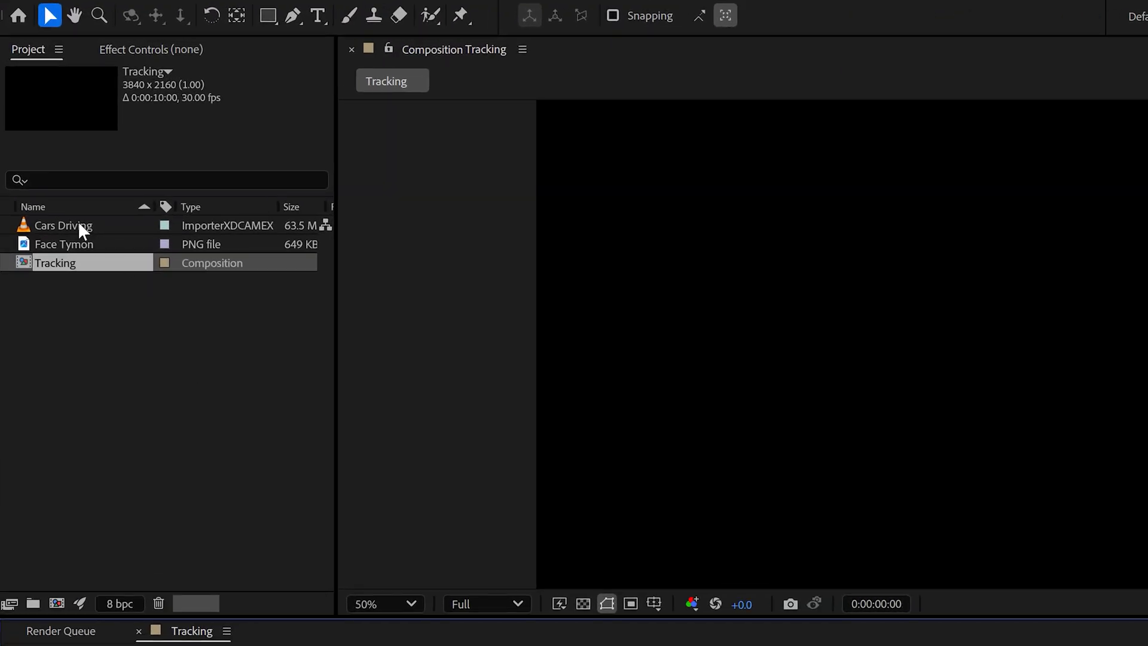
Add Cars Driving and a null renamed 'Tracking Point', then start Track Motion on Cars Driving
left_click_drag(77, 221, 236, 644)
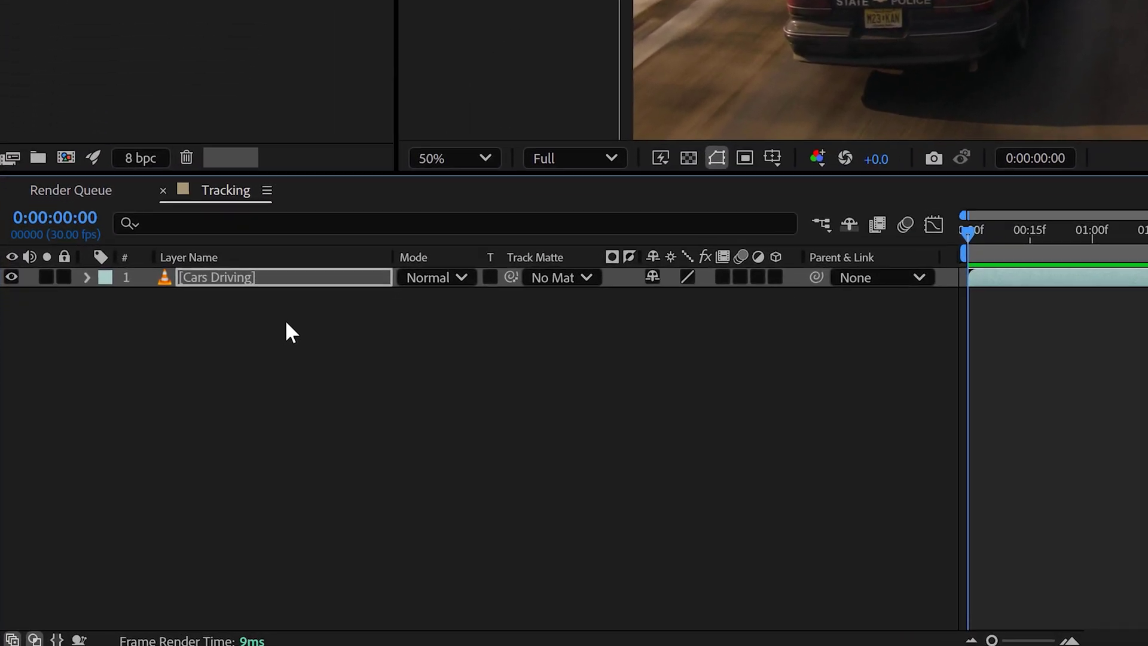
right_click(248, 368)
mouse_move(280, 379)
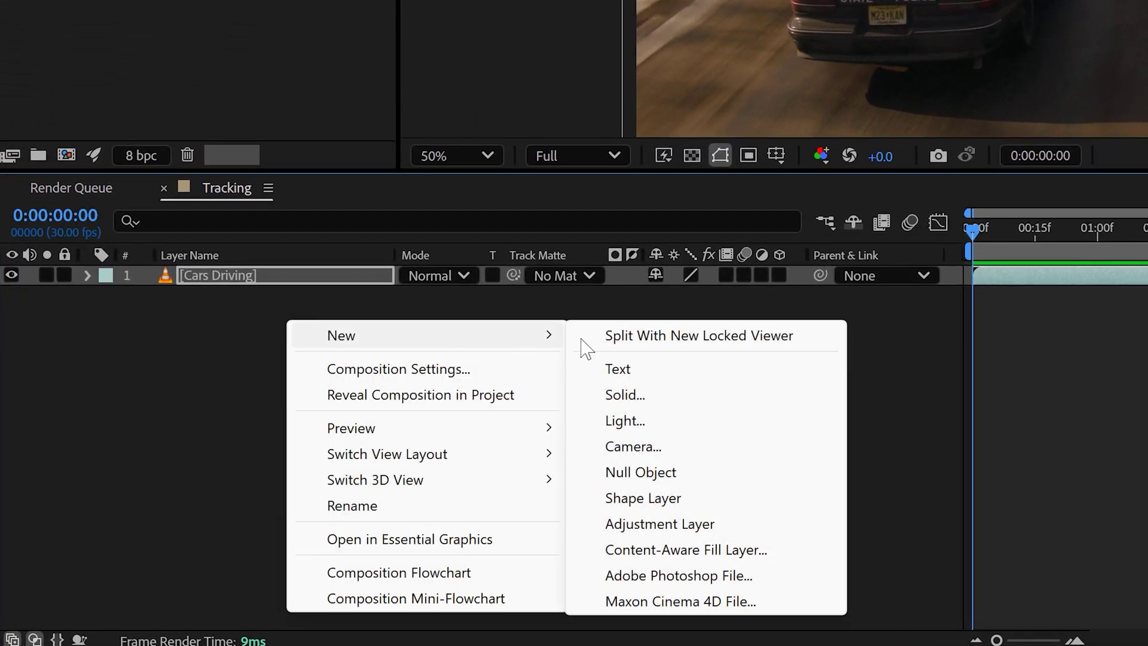
left_click(604, 473)
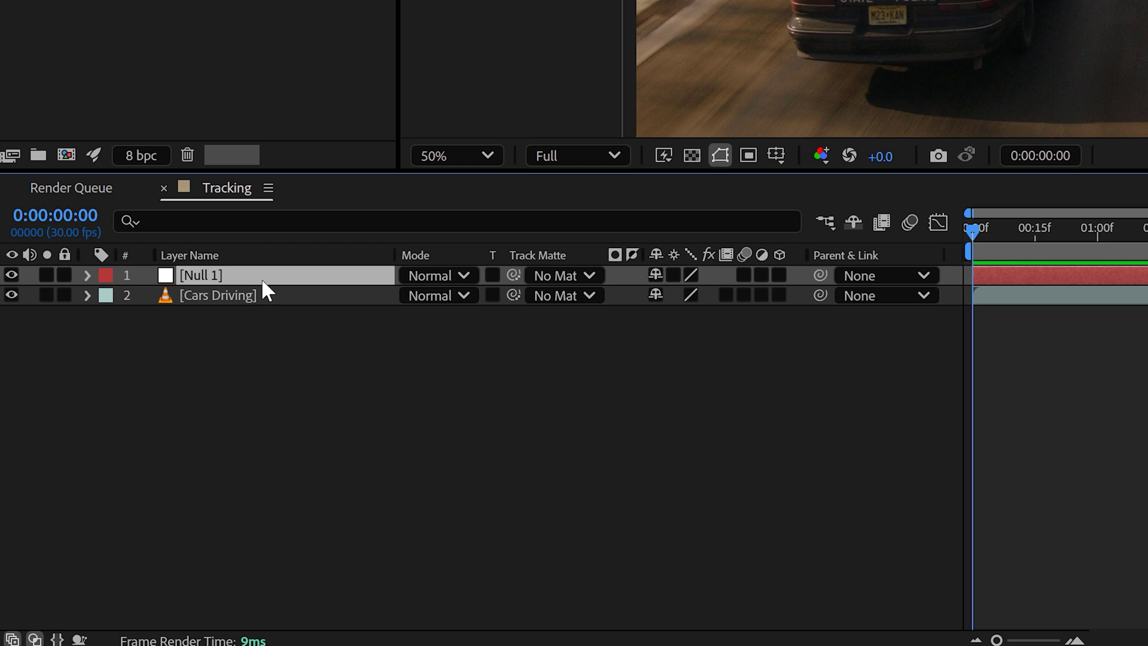
key("Return")
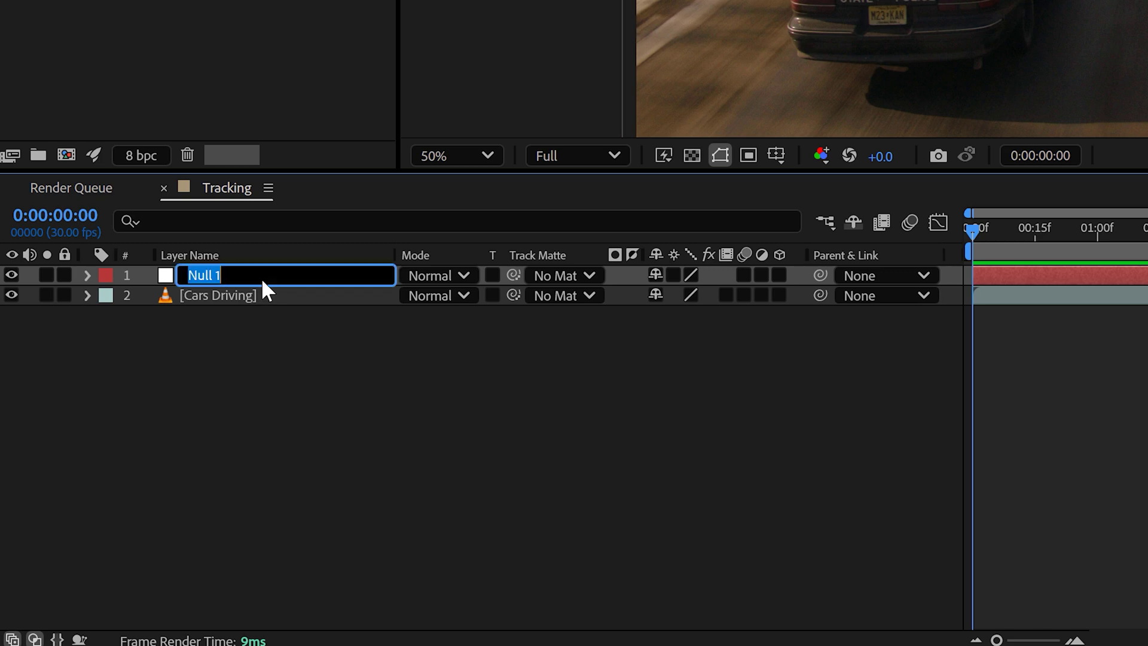
type("Tracking Point")
key("Return")
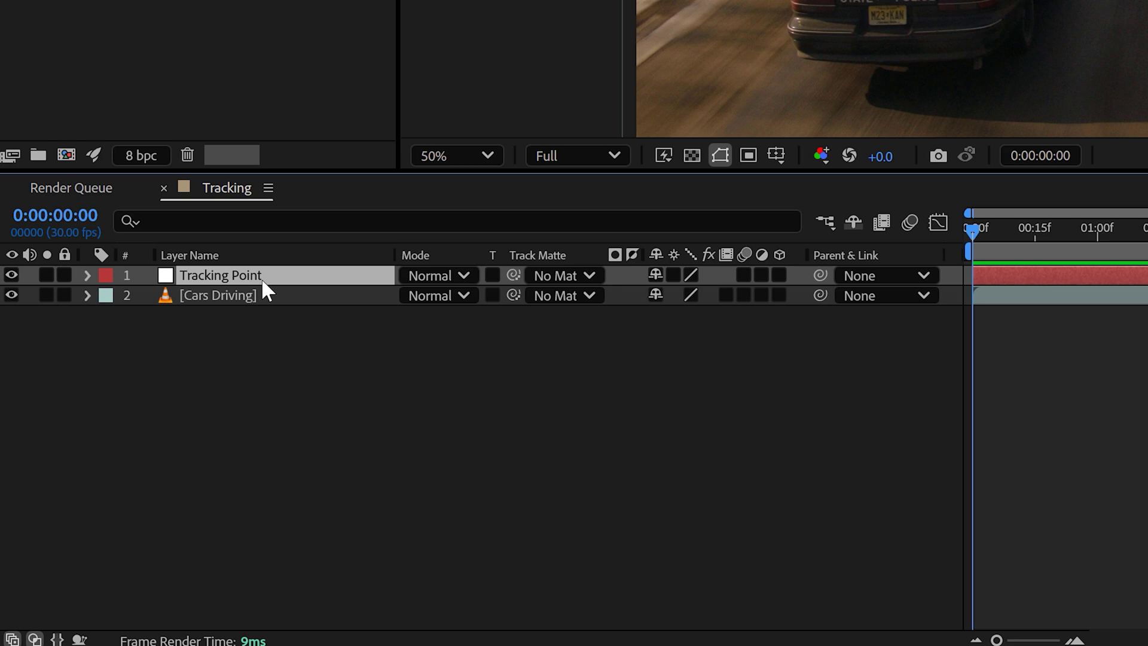
left_click(231, 296)
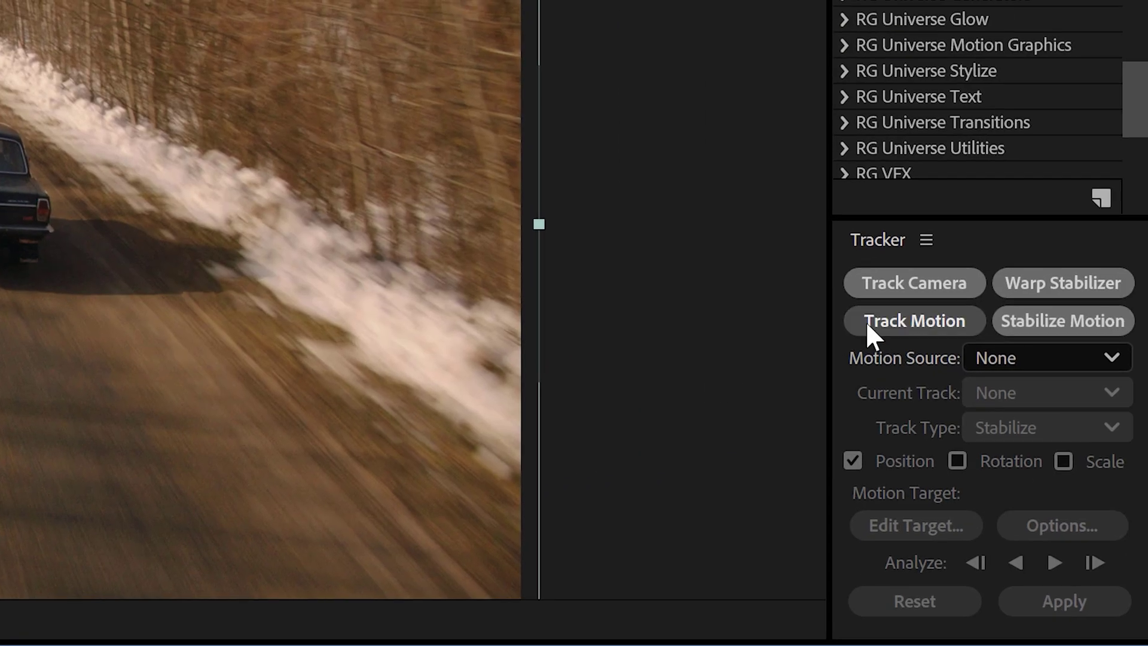
left_click(855, 326)
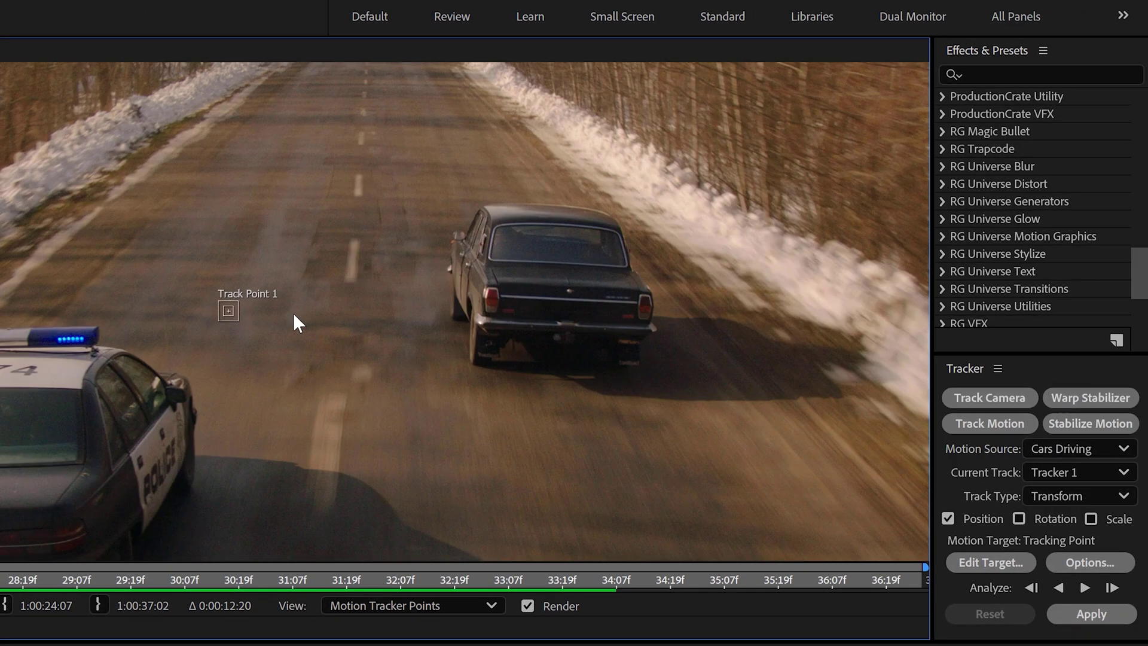
Zoom the Layer viewer, drop Track Point 1 on the left taillight, and enlarge its feature and search boxes
scroll(293, 323, "up", 3)
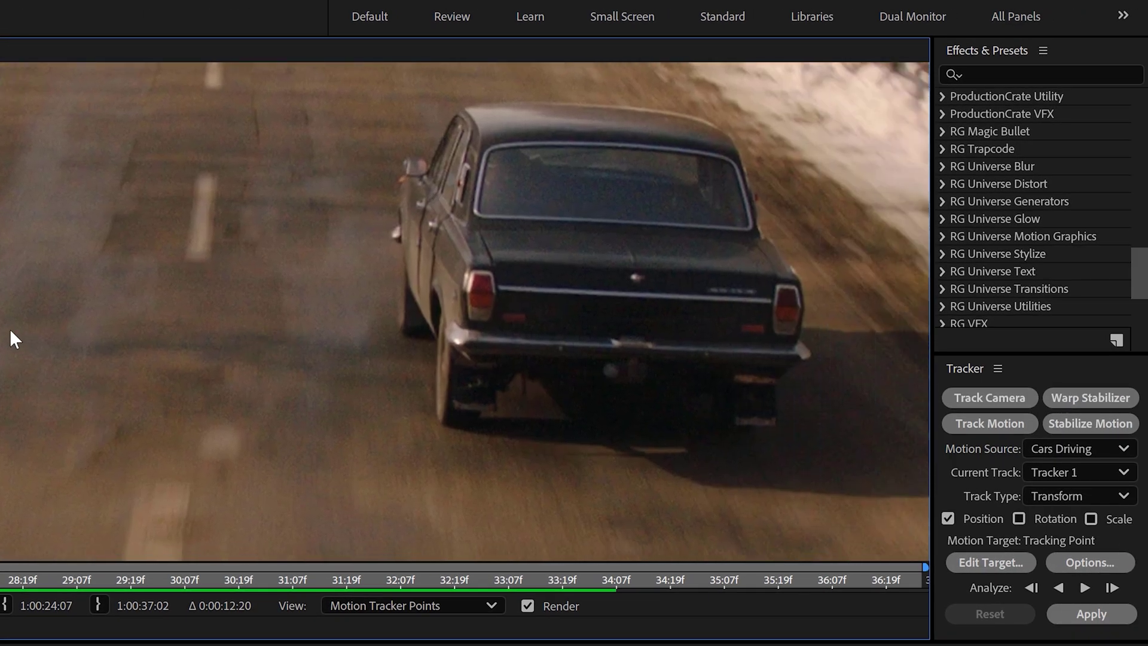
left_click_drag(52, 299, 489, 287)
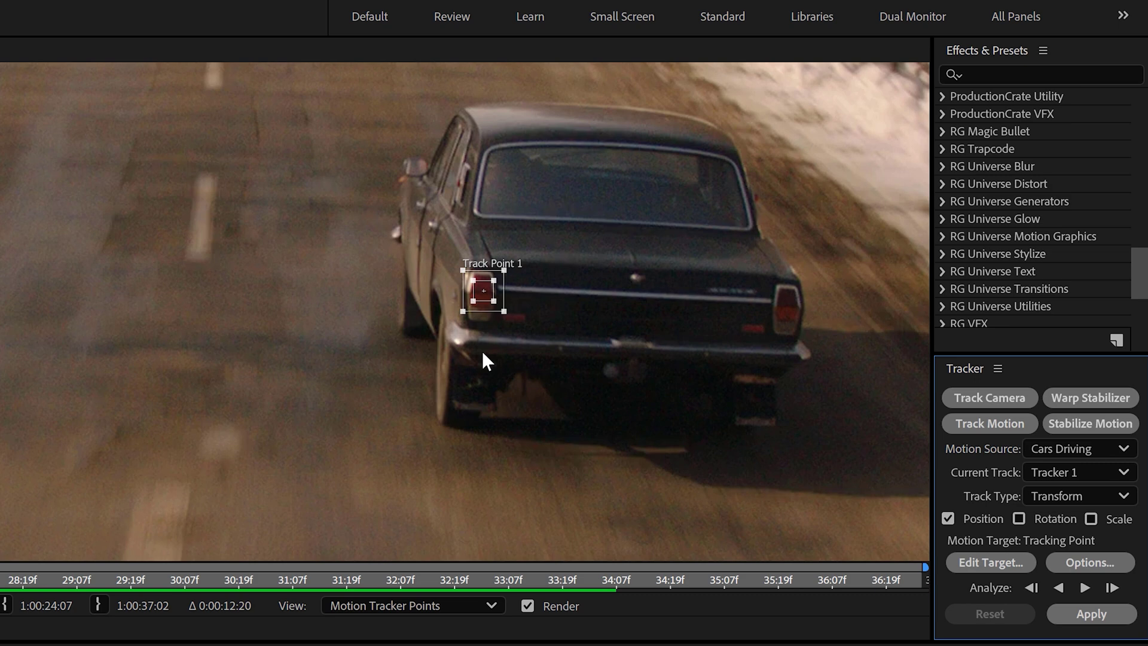
left_click_drag(491, 277, 534, 233)
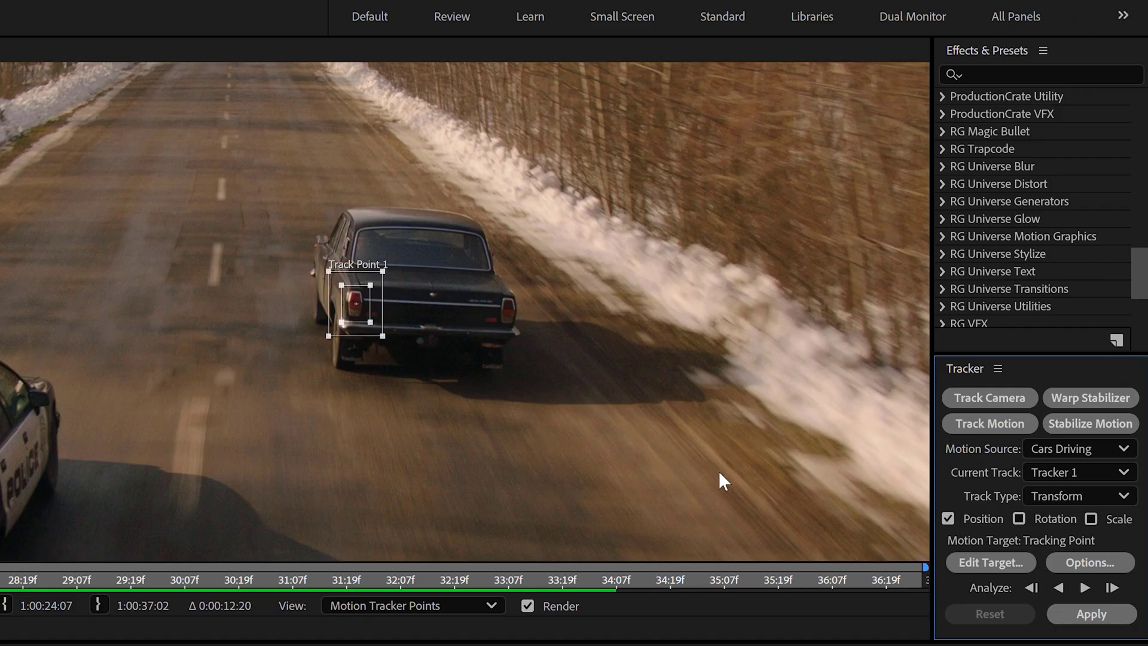
Track forward, then delete Track Point 1's faulty keyframes after 1:00:25:06
left_click(1083, 588)
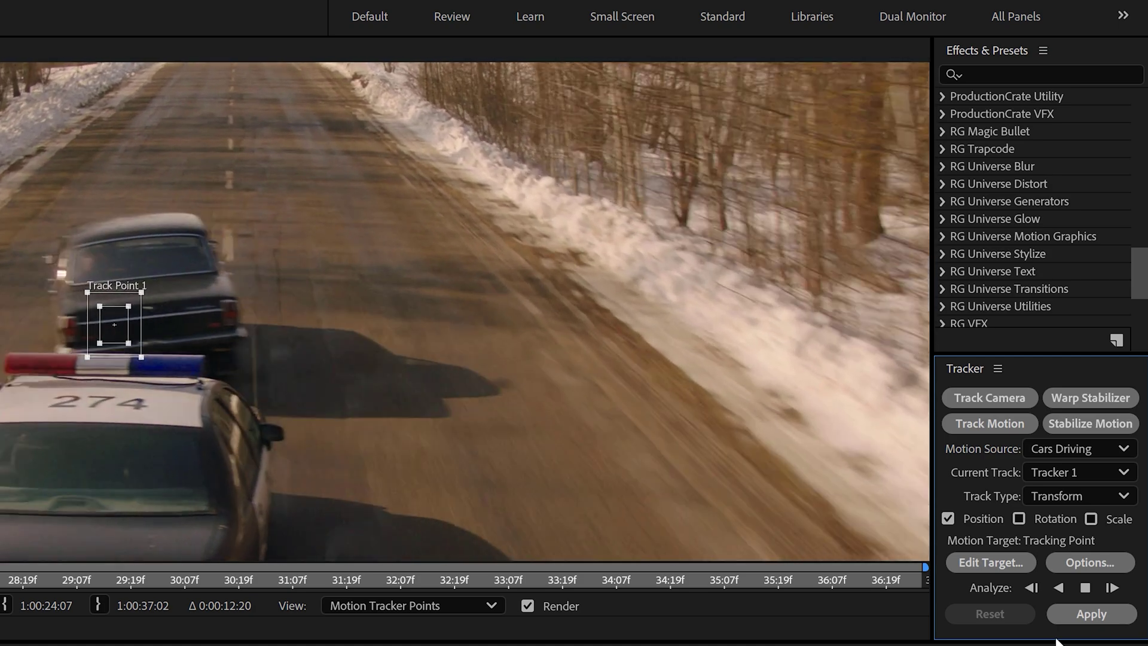
left_click(1084, 588)
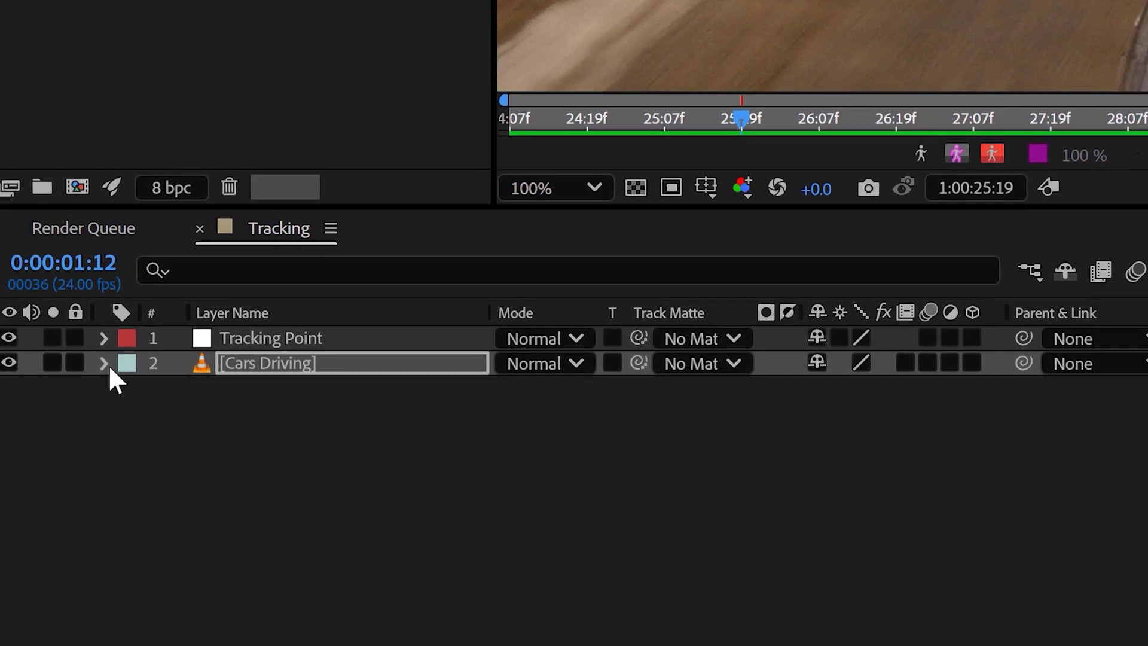
left_click(105, 364)
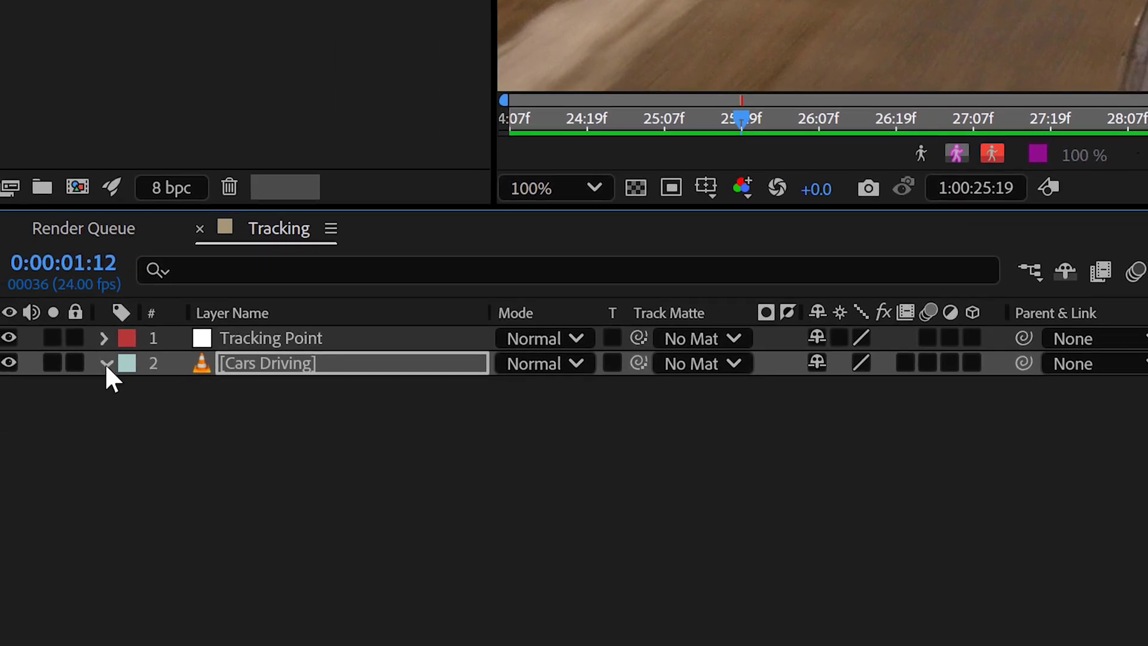
left_click(153, 413)
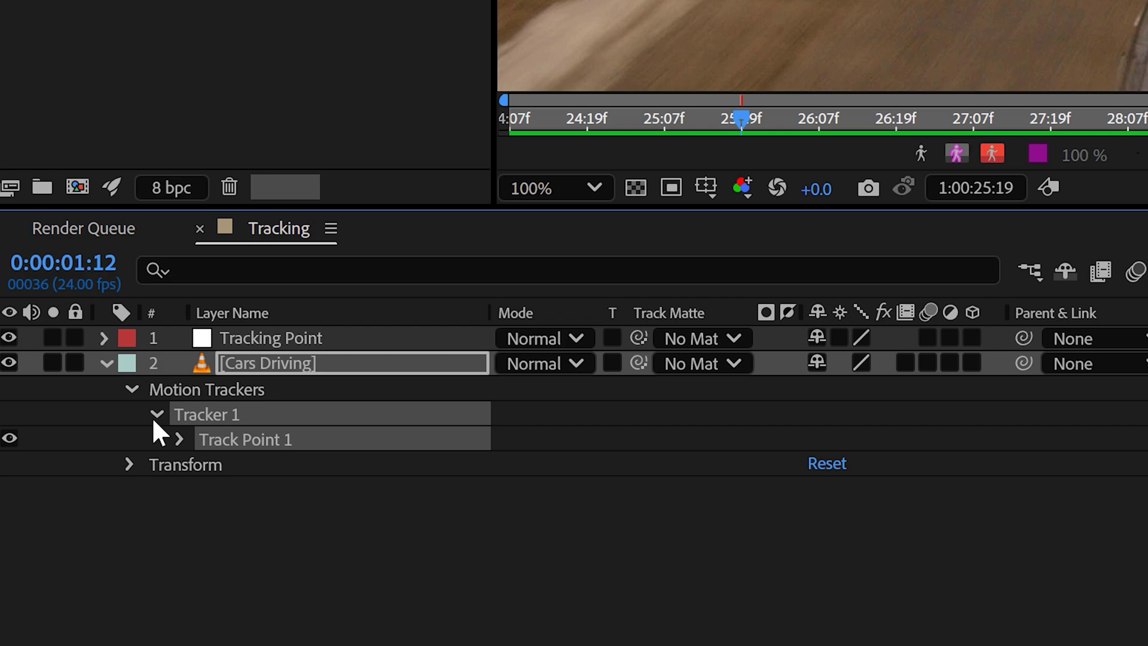
left_click(177, 437)
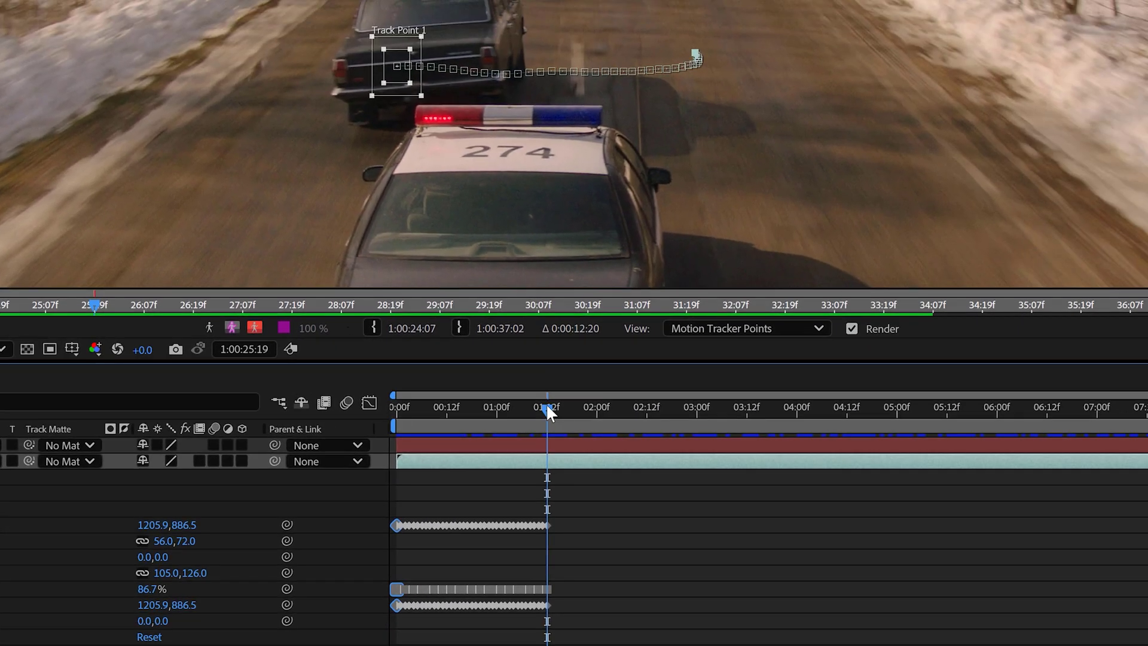
left_click_drag(546, 406, 485, 408)
left_click_drag(566, 506, 491, 635)
key("Delete")
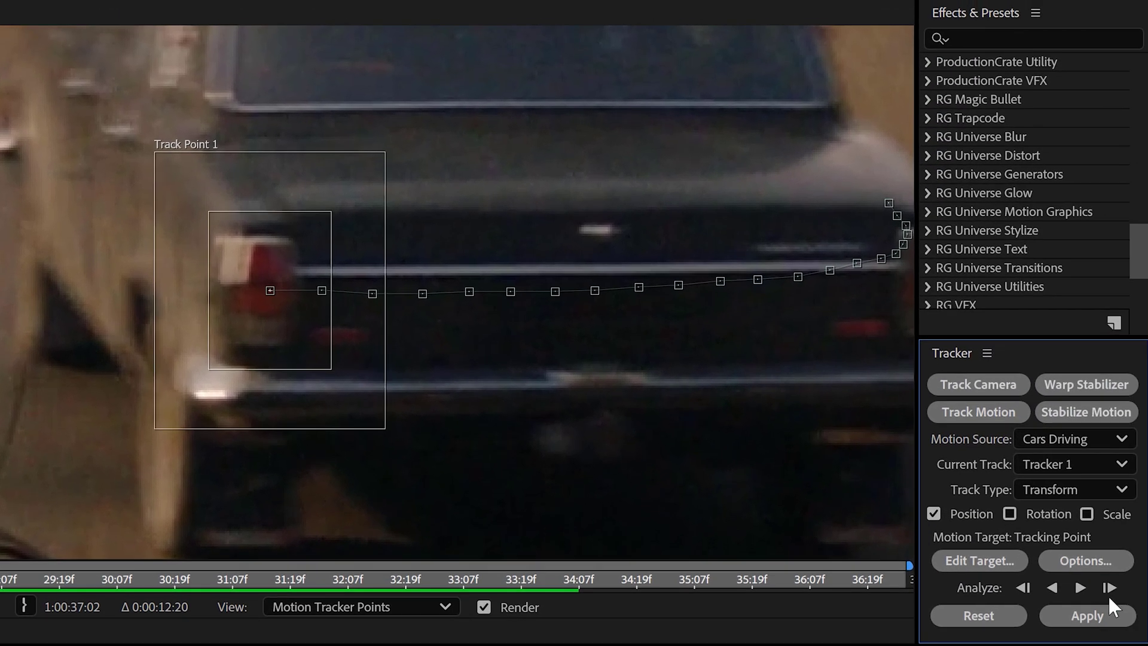
Advance the track frame by frame, re-centring Track Point 1 on the taillight each time
left_click(1107, 588)
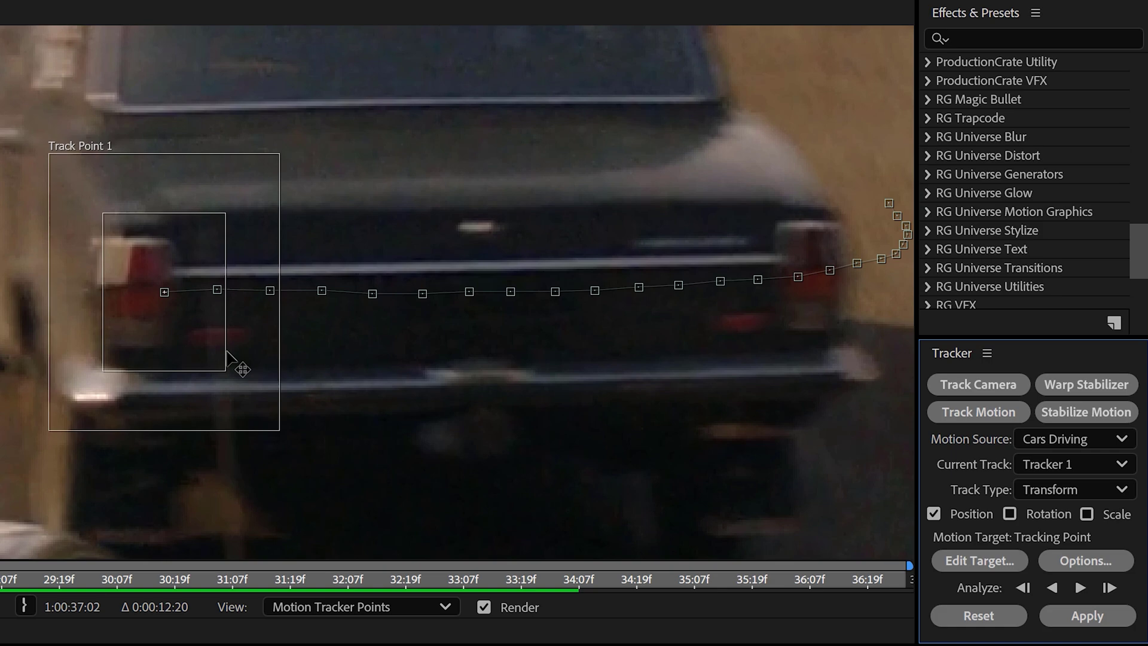
left_click_drag(235, 361, 195, 353)
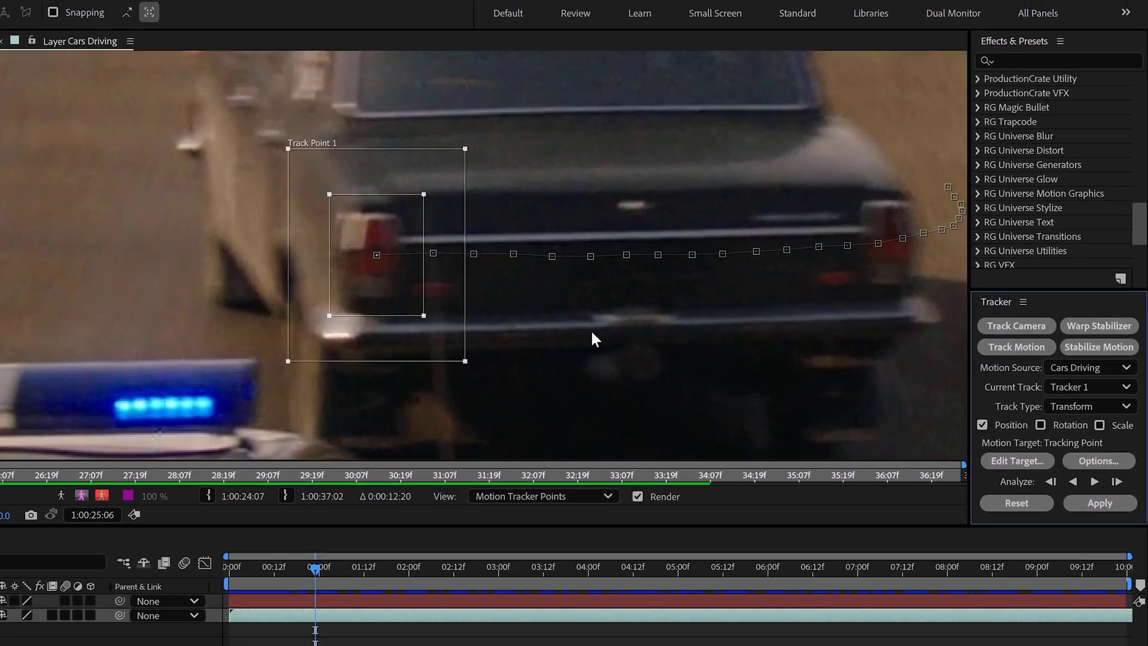
left_click(1121, 480)
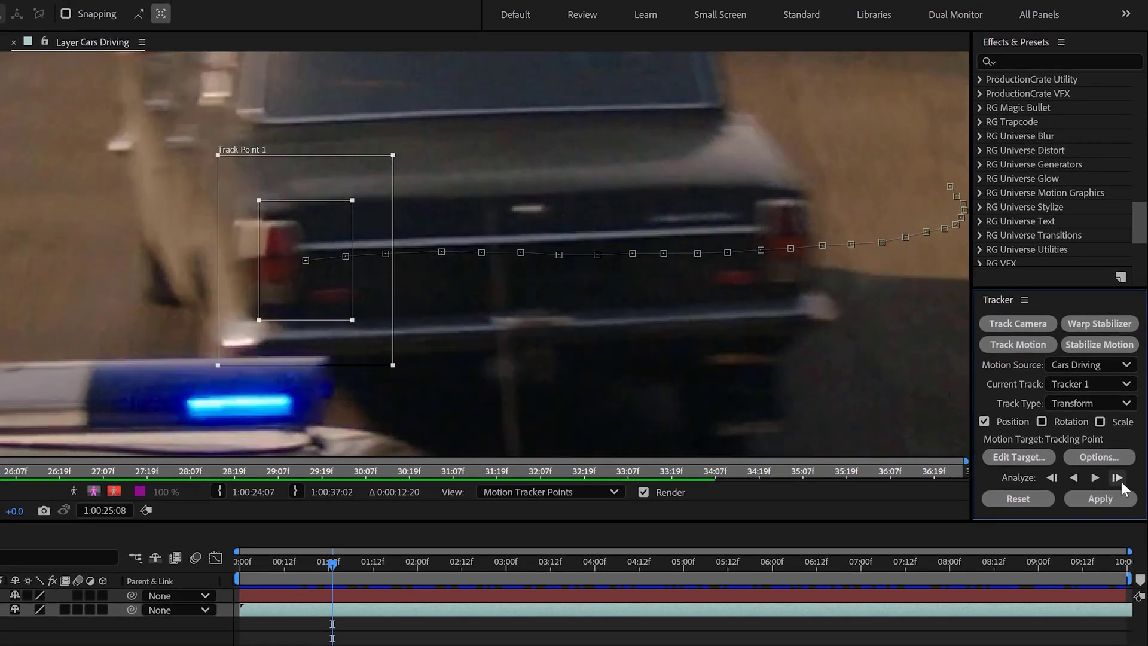
left_click_drag(358, 323, 332, 325)
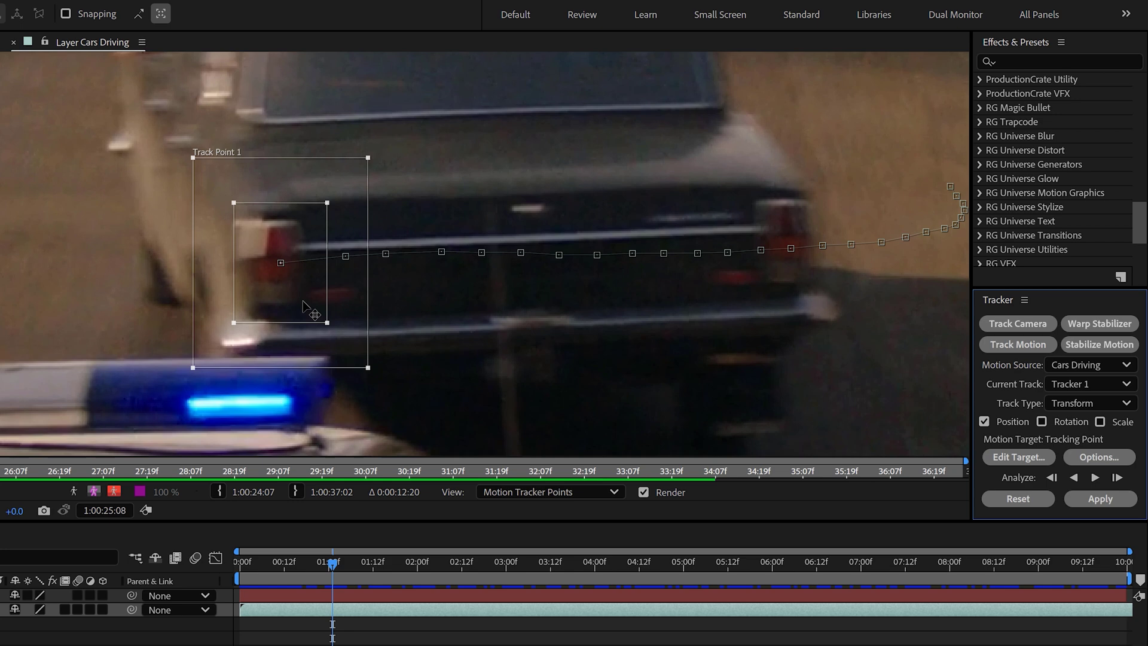
key("Page_Down")
left_click_drag(265, 304, 215, 310)
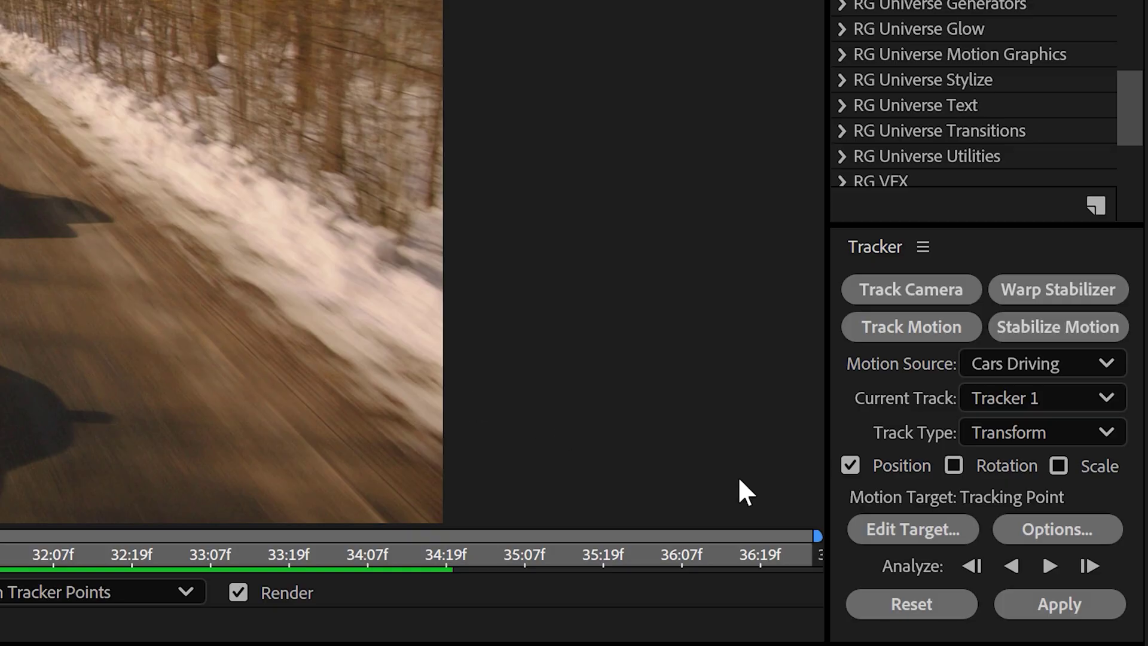
Apply Track Point 1's motion to the Tracking Point layer on both X and Y
left_click(885, 523)
left_click(727, 295)
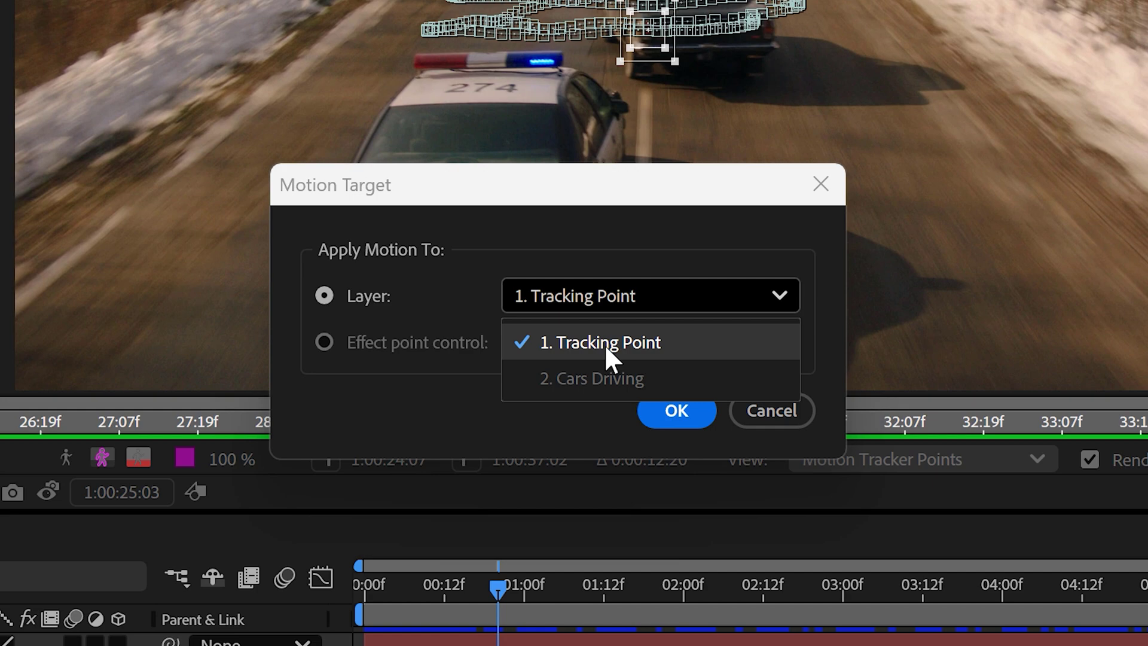
left_click(605, 343)
left_click(661, 410)
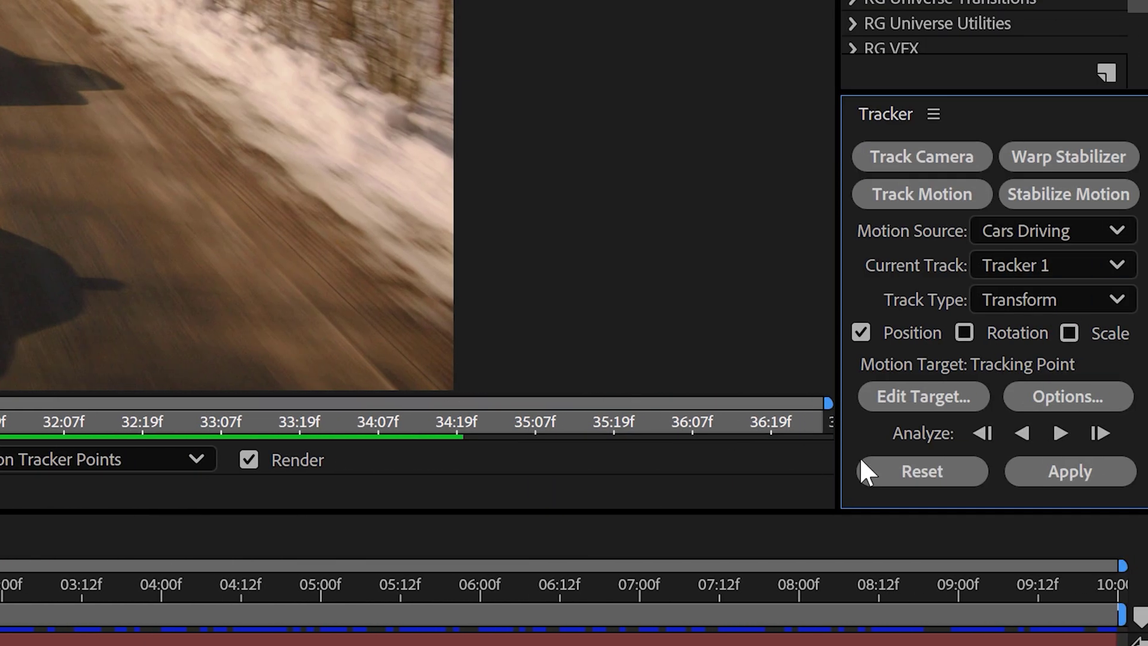
left_click(1059, 481)
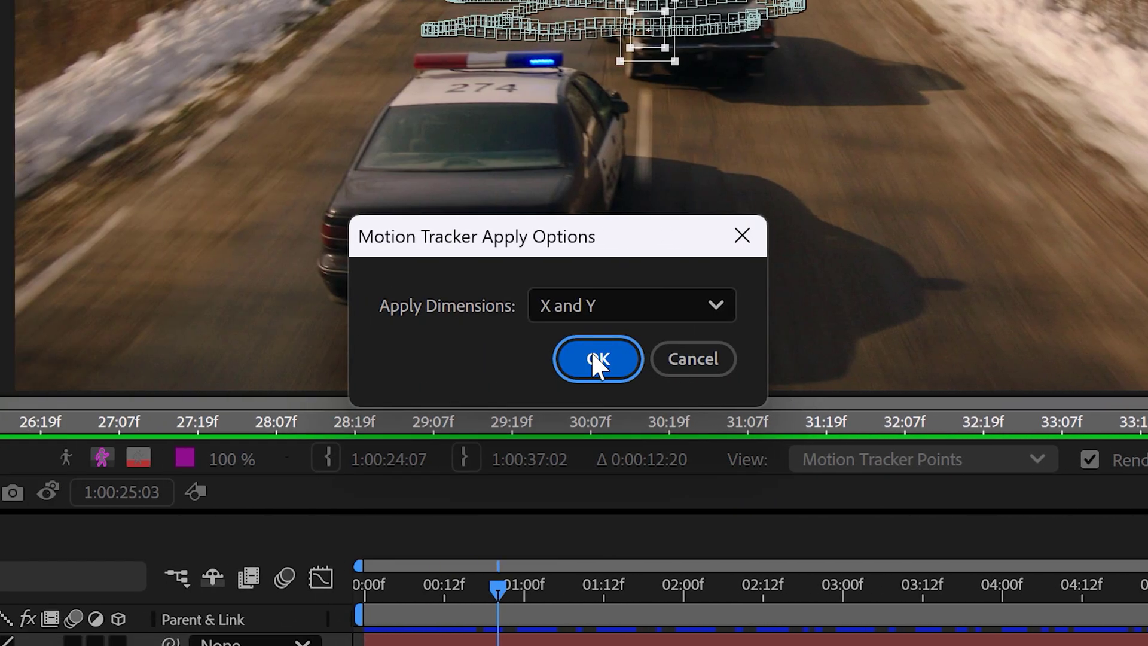
left_click(594, 358)
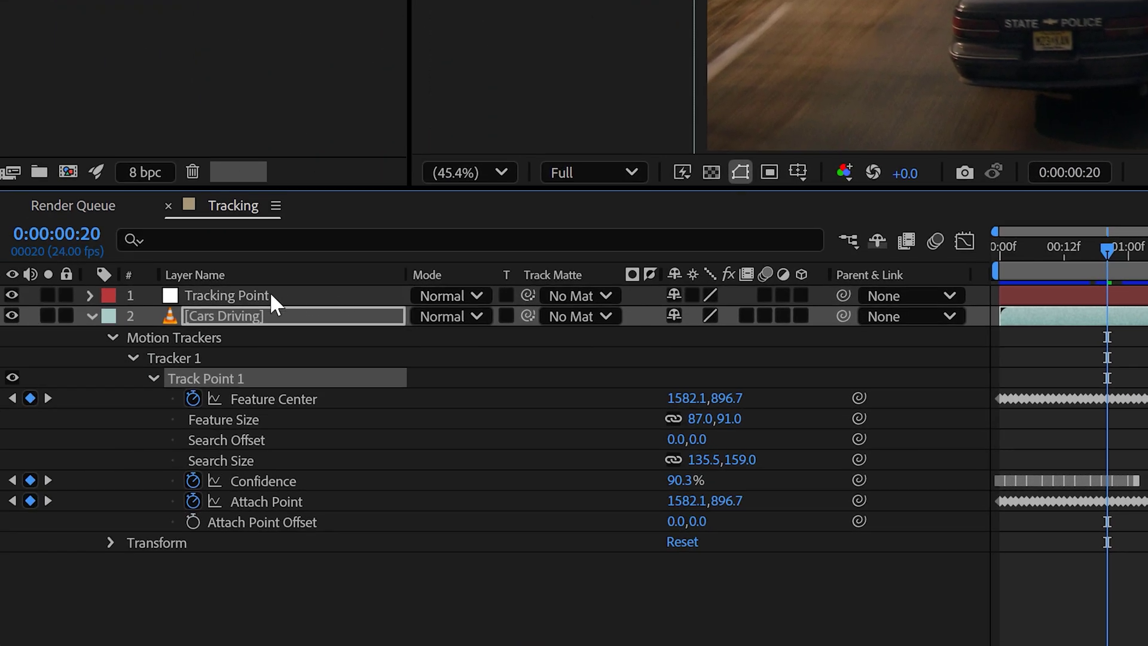
left_click(271, 295)
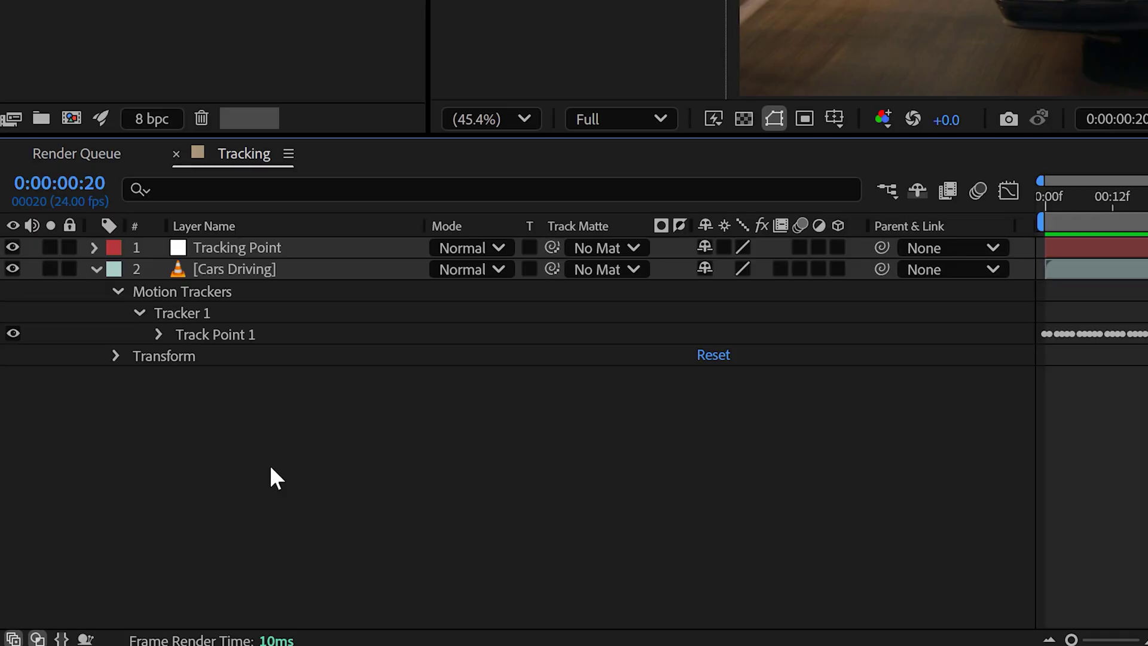
Create Black Solid 1 in the Tracking comp and apply the Beam effect to it
right_click(270, 464)
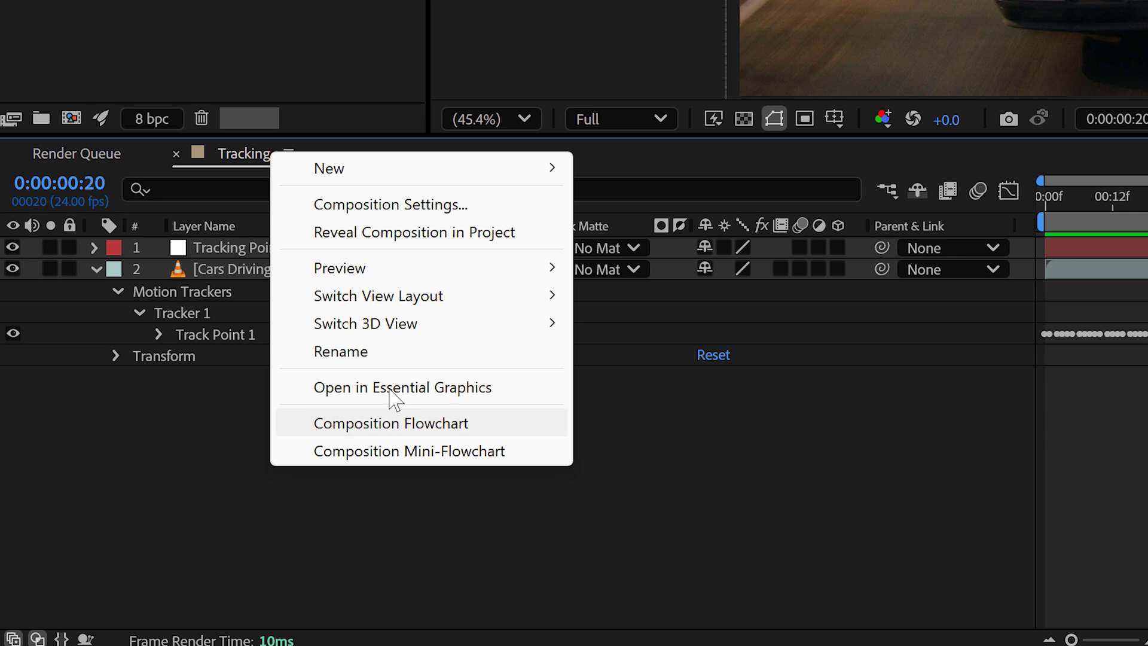
mouse_move(421, 179)
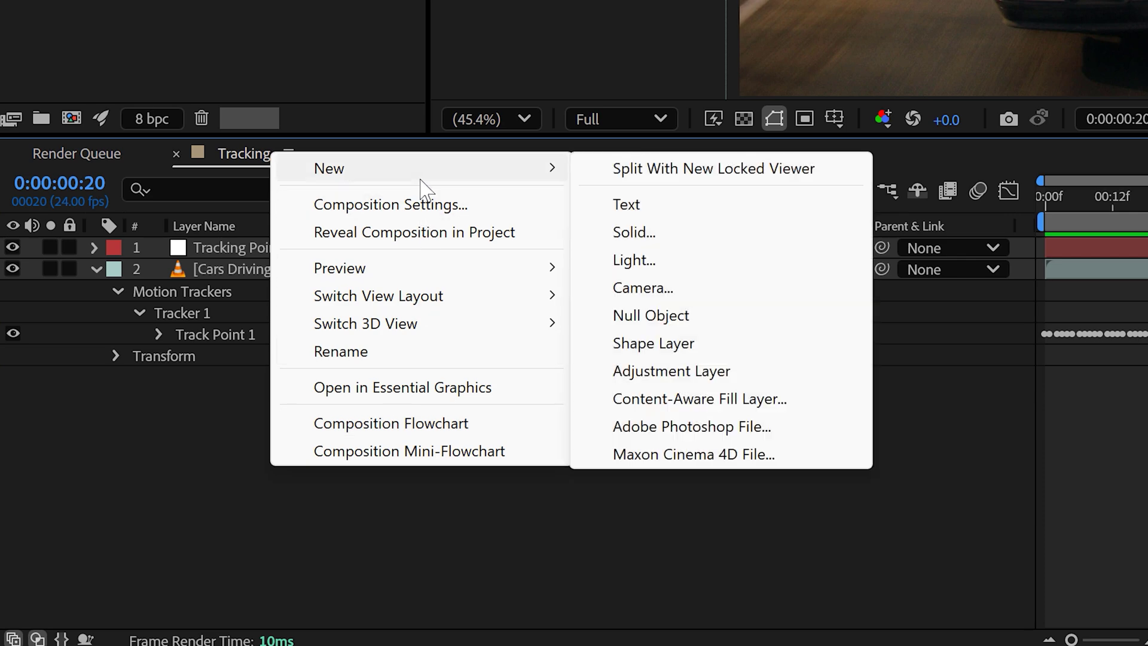
left_click(635, 233)
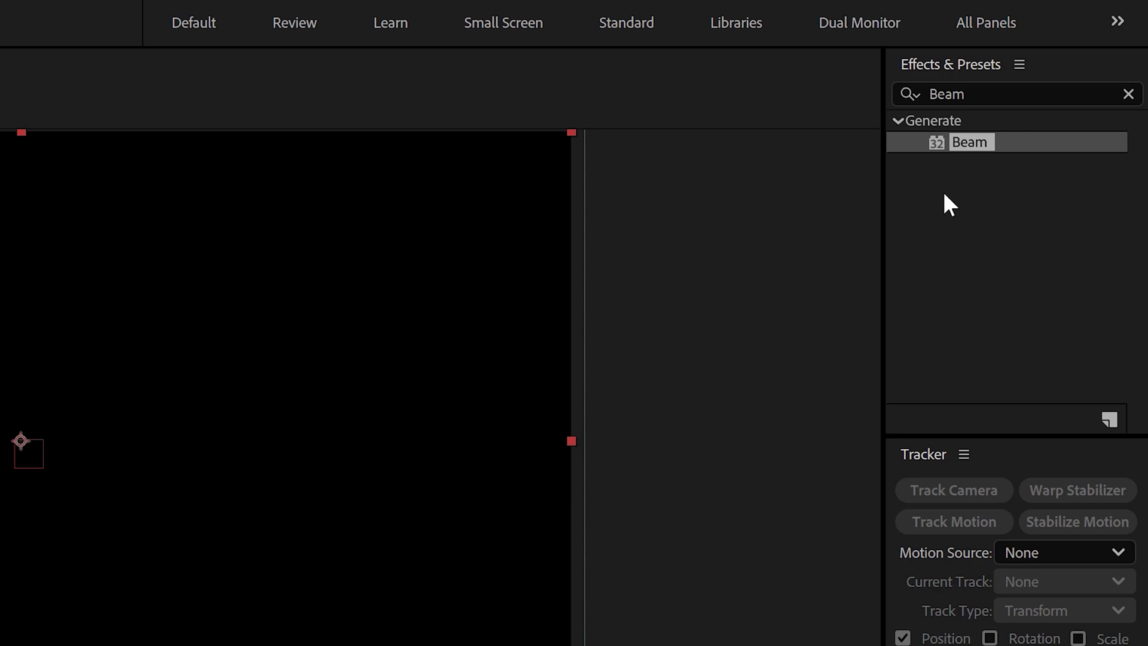
left_click_drag(976, 144, 289, 253)
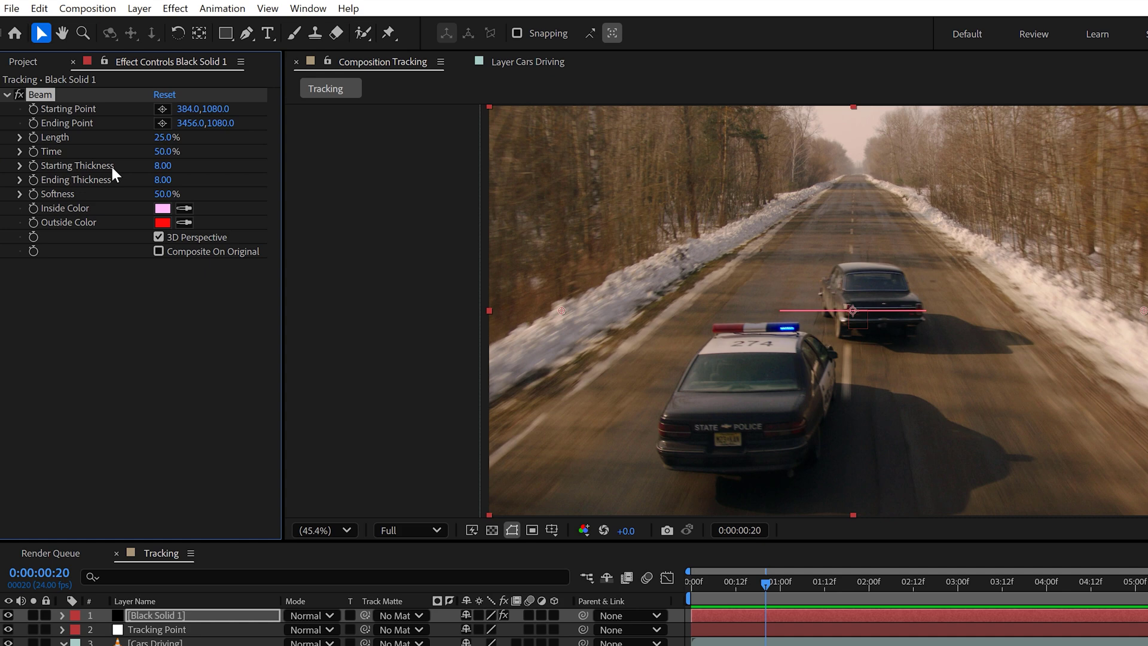
Set Beam Length to 100% and make both Inside Color and Outside Color white
left_click_drag(157, 137, 243, 140)
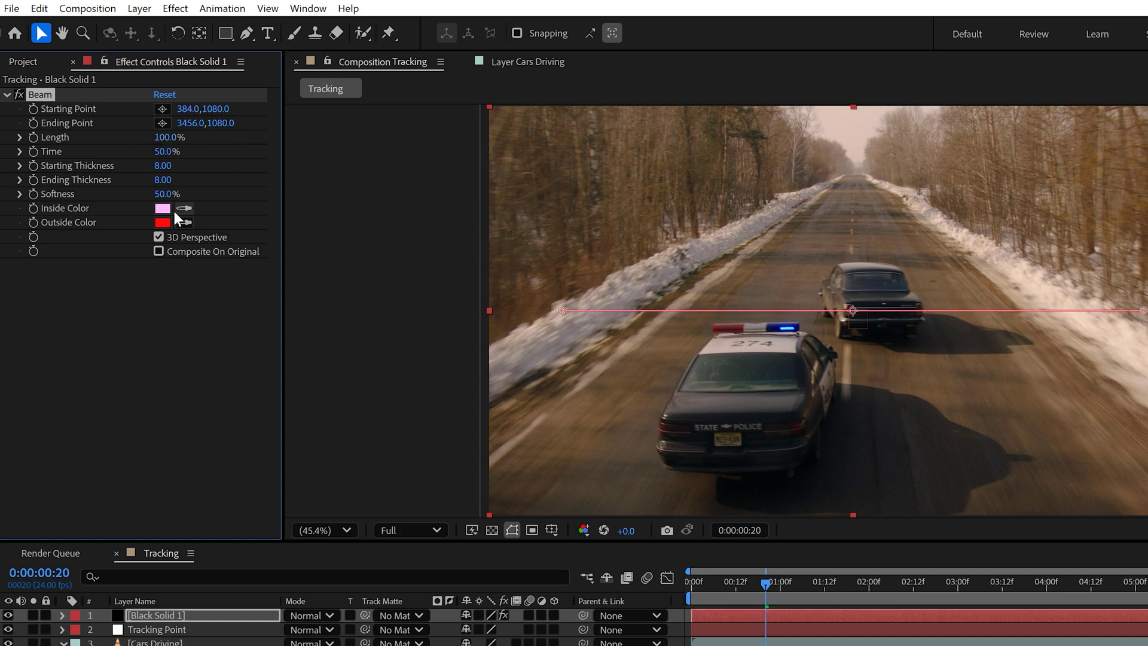
left_click(162, 208)
left_click(616, 337)
left_click(964, 339)
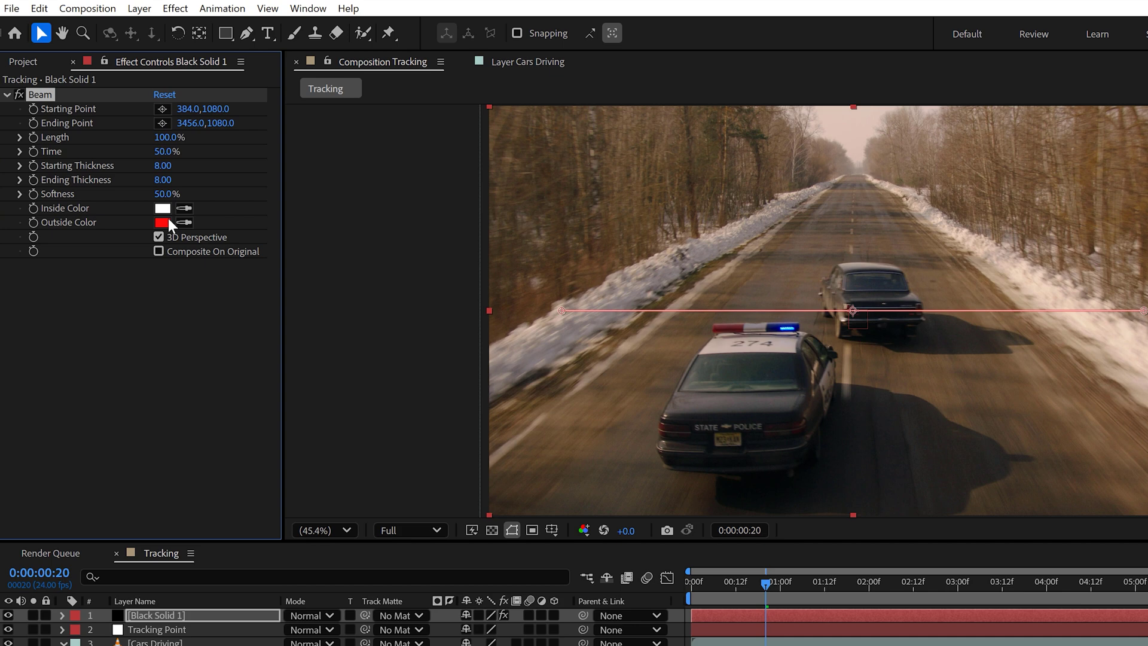
left_click(162, 222)
left_click(604, 326)
left_click(960, 338)
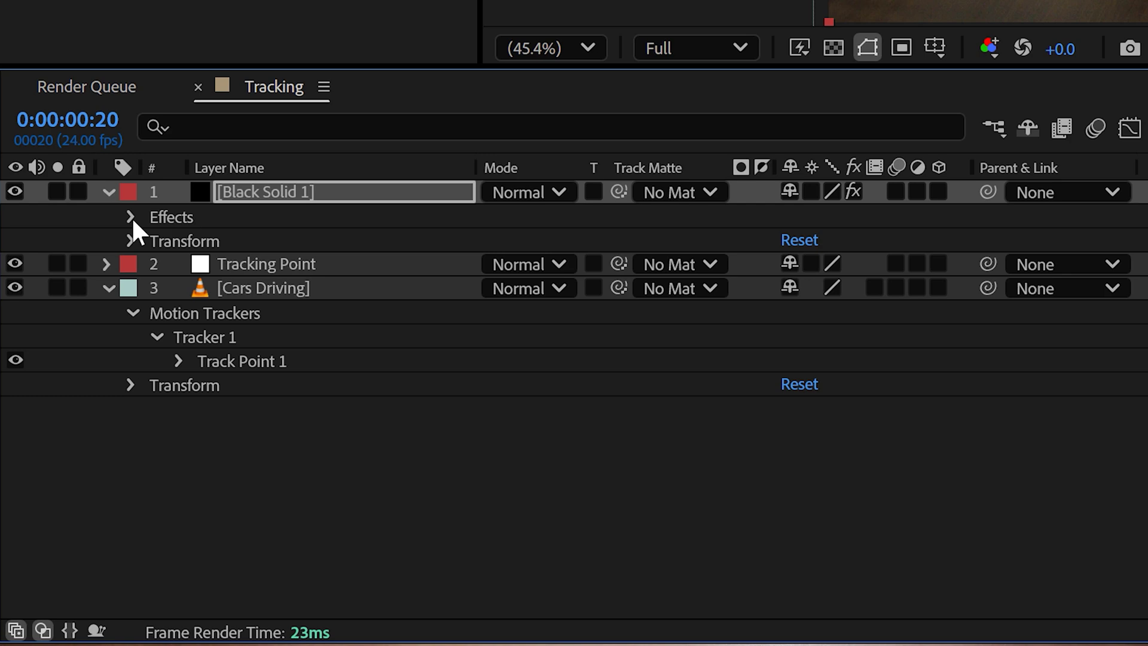
Reveal the Beam's Starting Point and the Tracking Point layer's Transform properties for linking
left_click(130, 217)
left_click(156, 240)
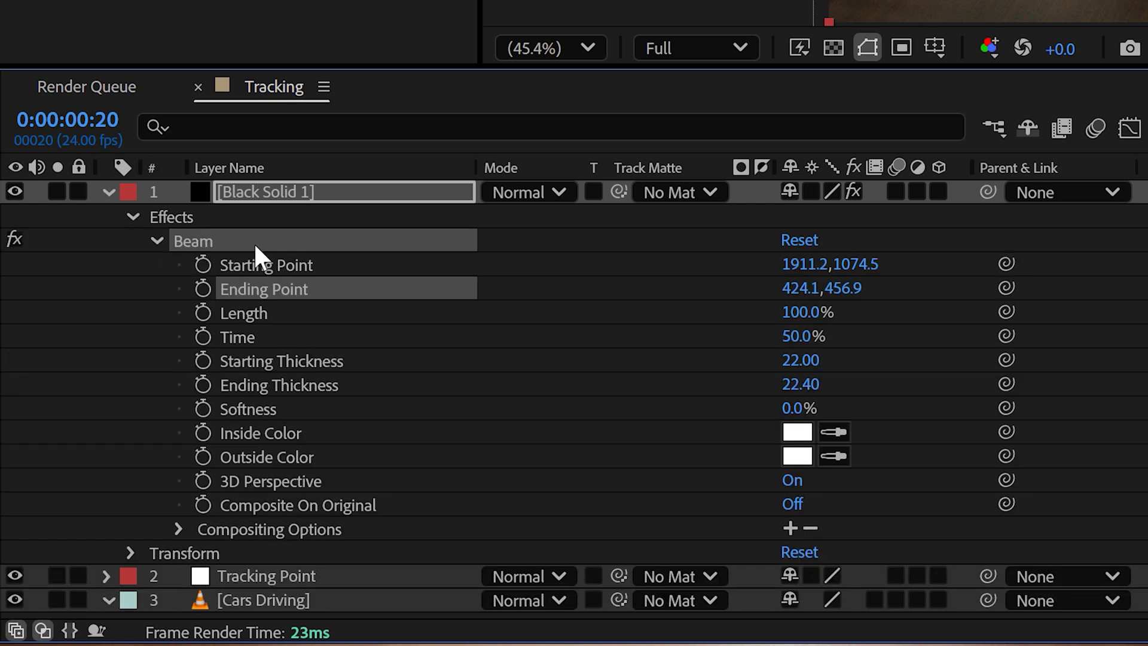
left_click(307, 264)
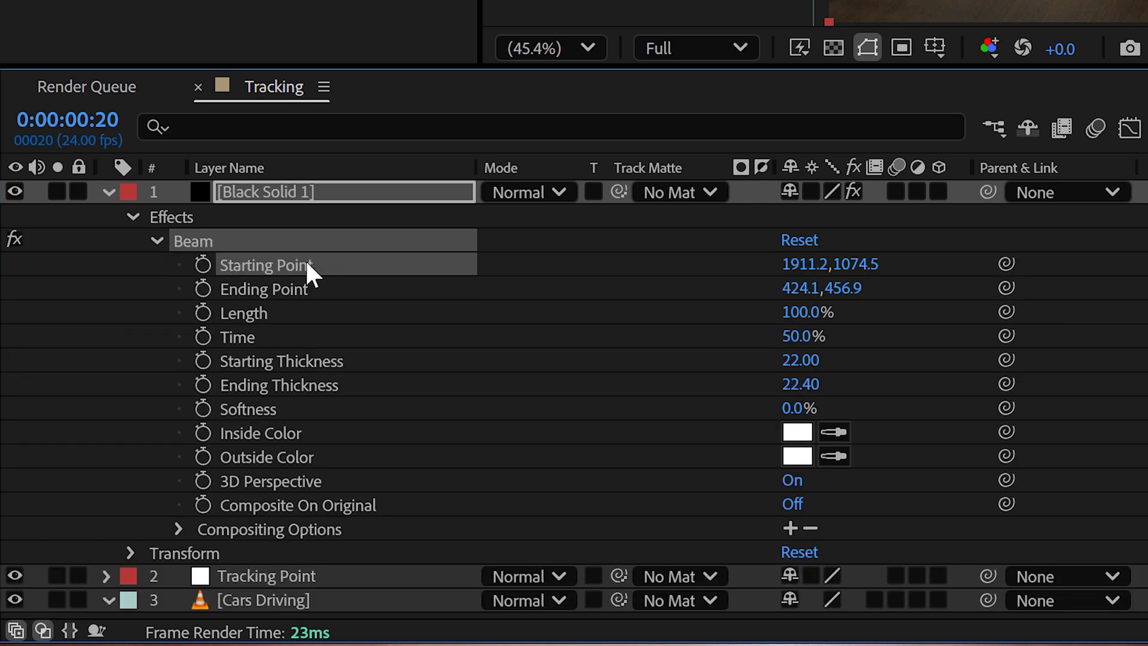
scroll(551, 321, "down", 3)
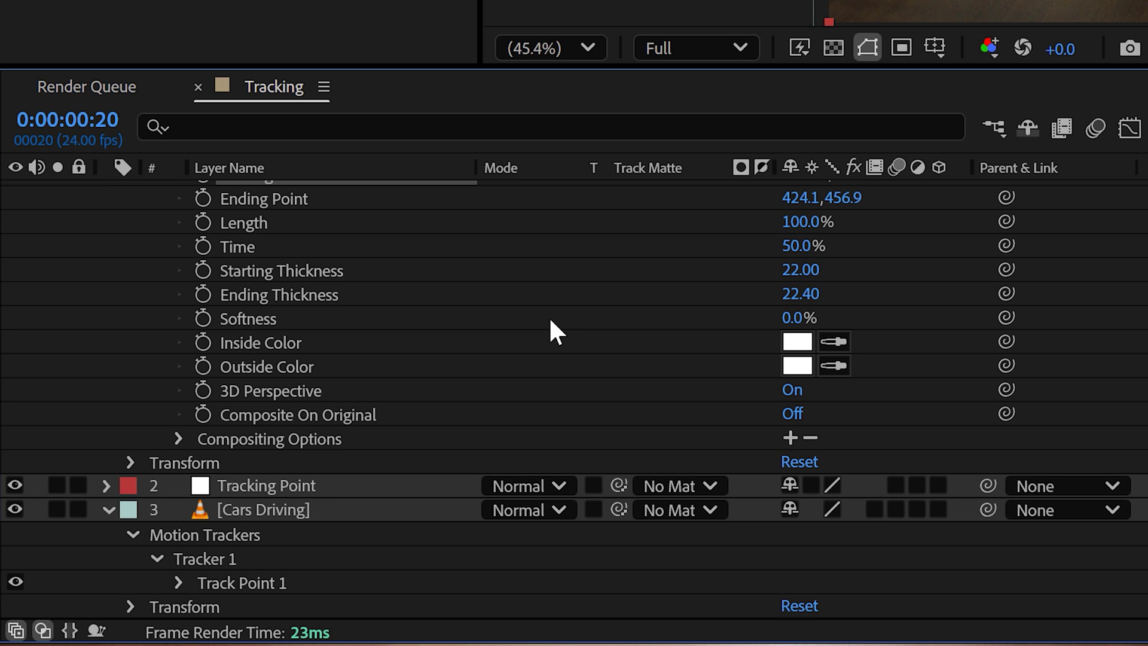
left_click(107, 486)
left_click(130, 510)
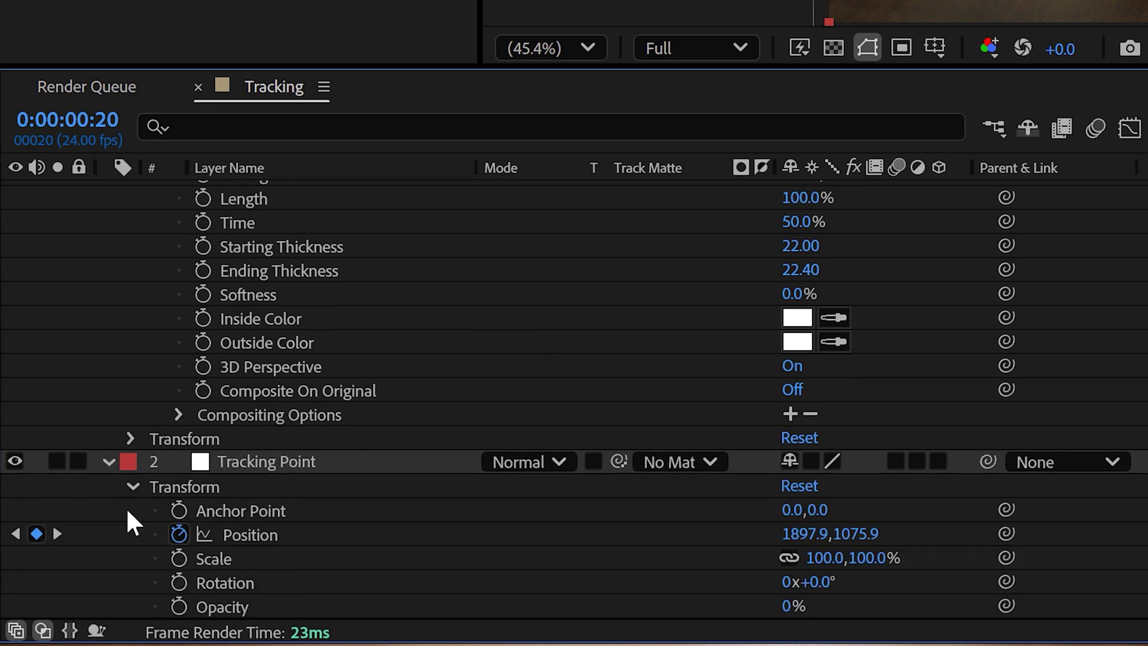
scroll(362, 541, "up", 3)
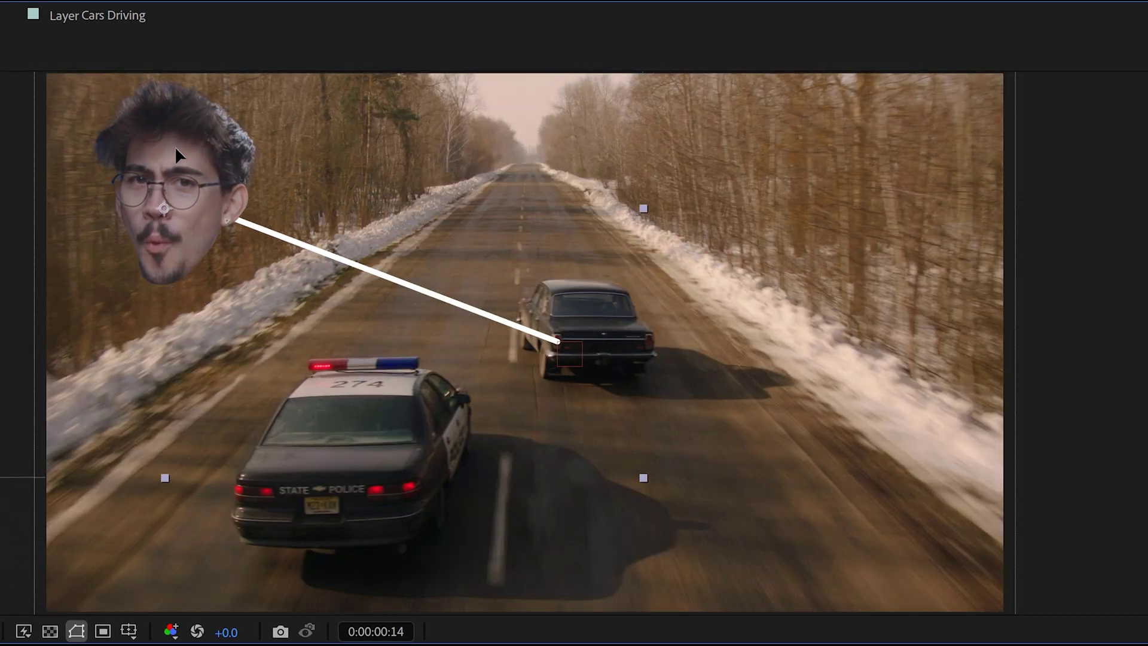
Scale the face layer down and link Beam's Ending Point to its Position (429.4,494.3)
left_click_drag(643, 208, 436, 200)
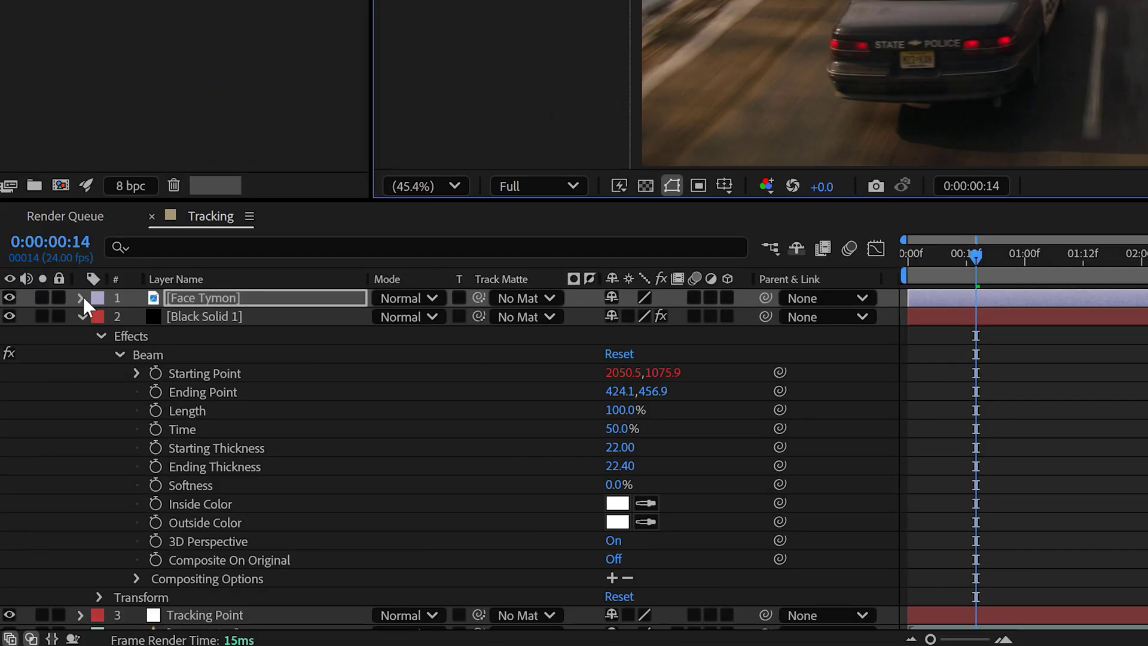
left_click(83, 297)
left_click(99, 317)
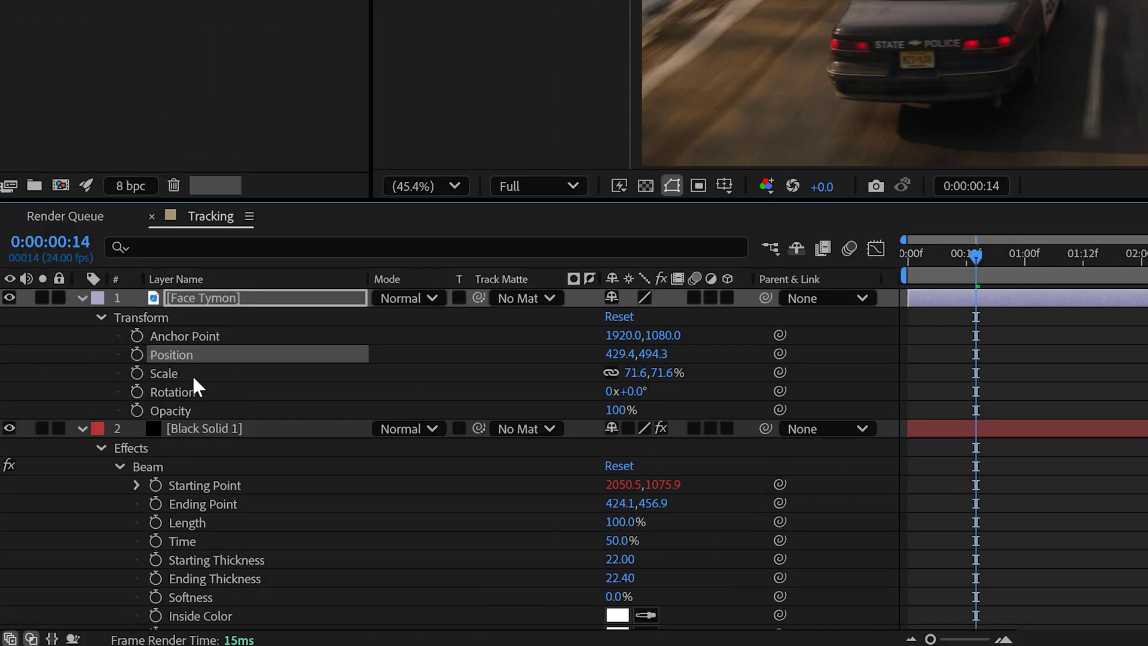
left_click(237, 499)
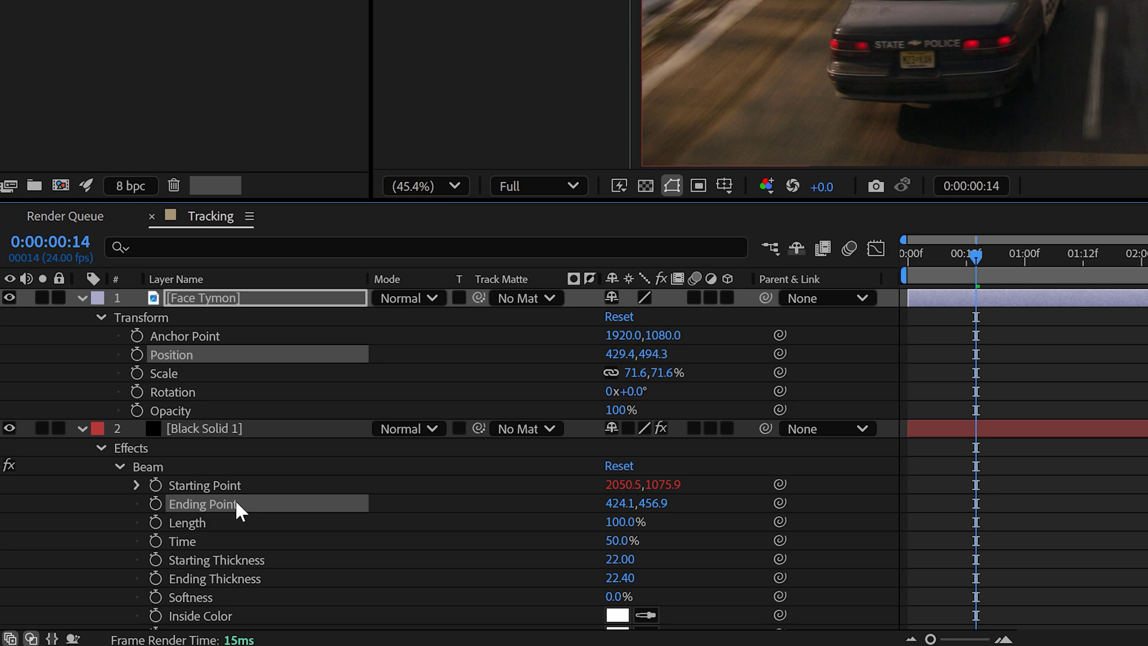
left_click_drag(780, 504, 176, 355)
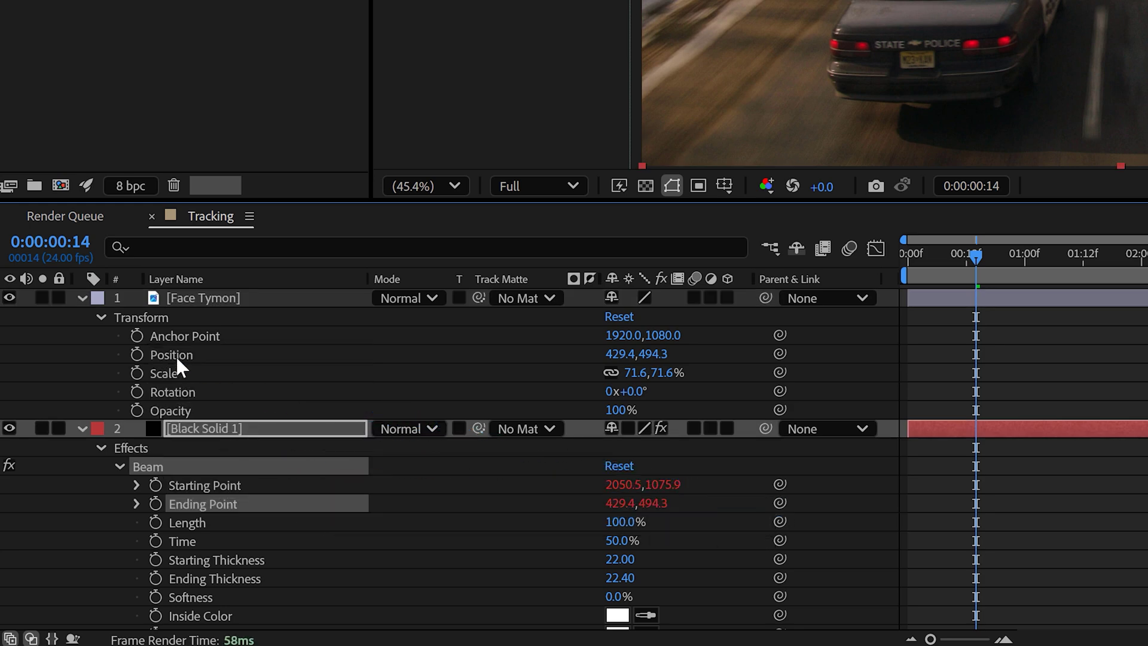